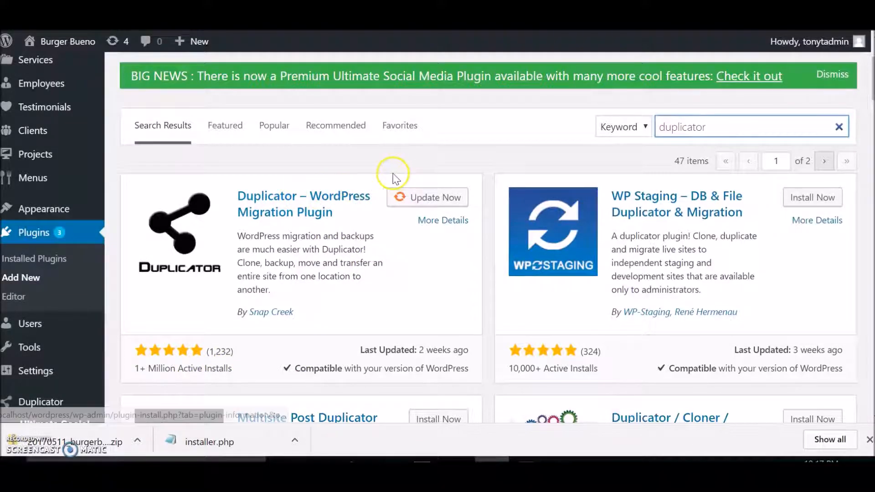
Delete the existing 20170511_burgerbueno package from the Duplicator packages list.
{"action": "scroll", "coordinate": [50, 287], "scroll_direction": "down", "scroll_amount": 3}
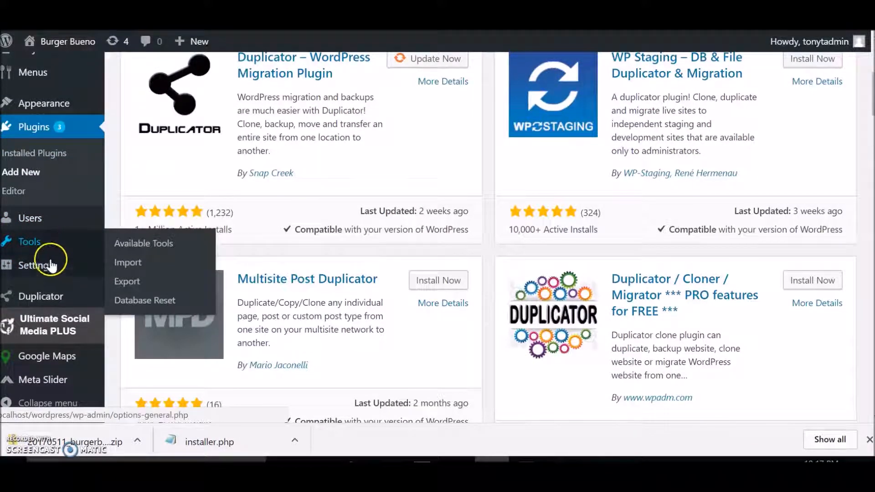
{"action": "mouse_move", "coordinate": [41, 303]}
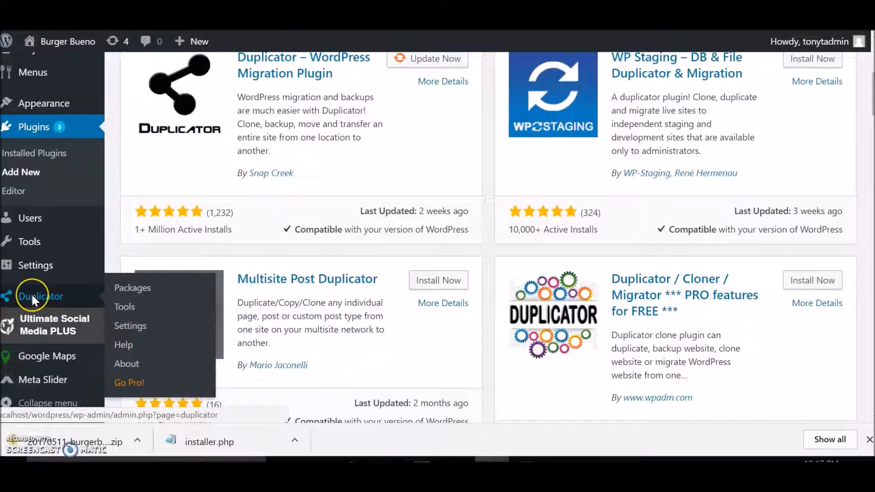
{"action": "left_click", "coordinate": [32, 296]}
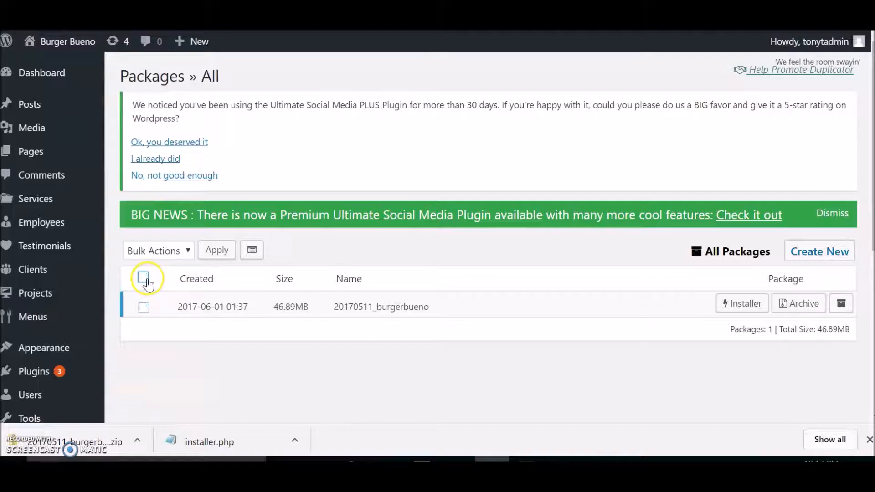
{"action": "left_click", "coordinate": [144, 308]}
{"action": "left_click", "coordinate": [191, 250]}
{"action": "left_click", "coordinate": [160, 280]}
{"action": "left_click", "coordinate": [216, 252]}
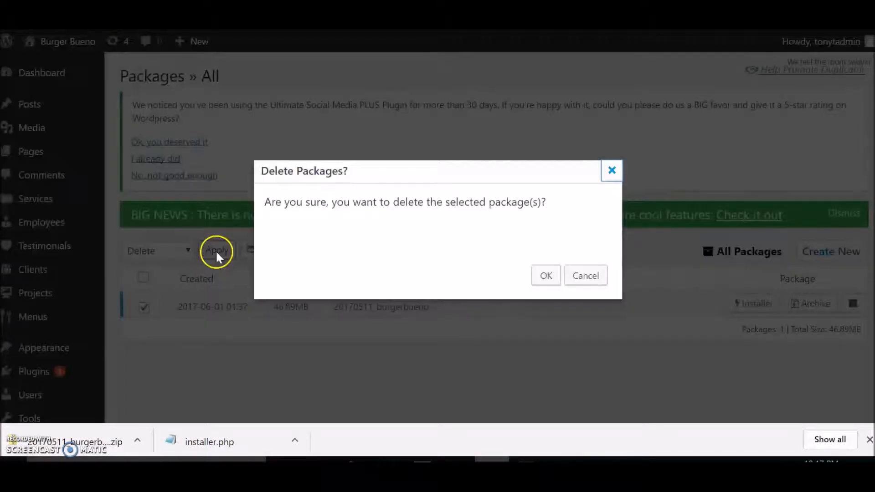
{"action": "left_click", "coordinate": [539, 276]}
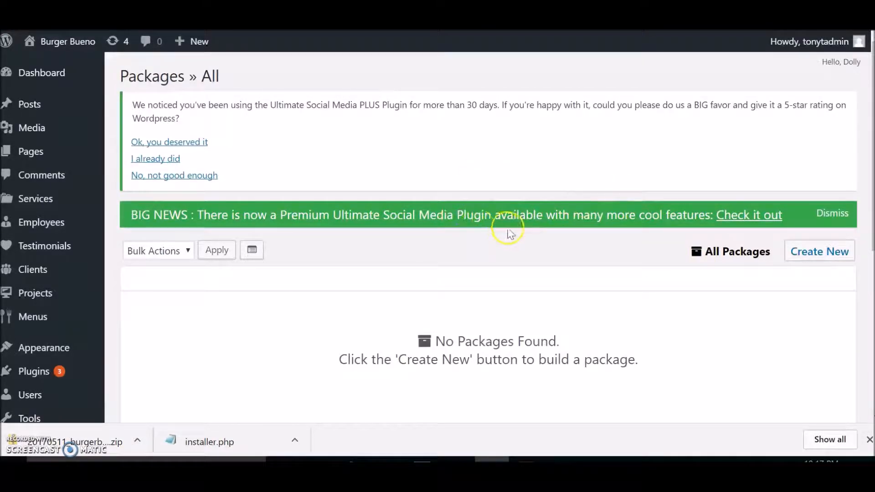
Start a new Duplicator package with the default setup, expand its requirements for review, and run the site scan.
{"action": "left_click", "coordinate": [825, 254]}
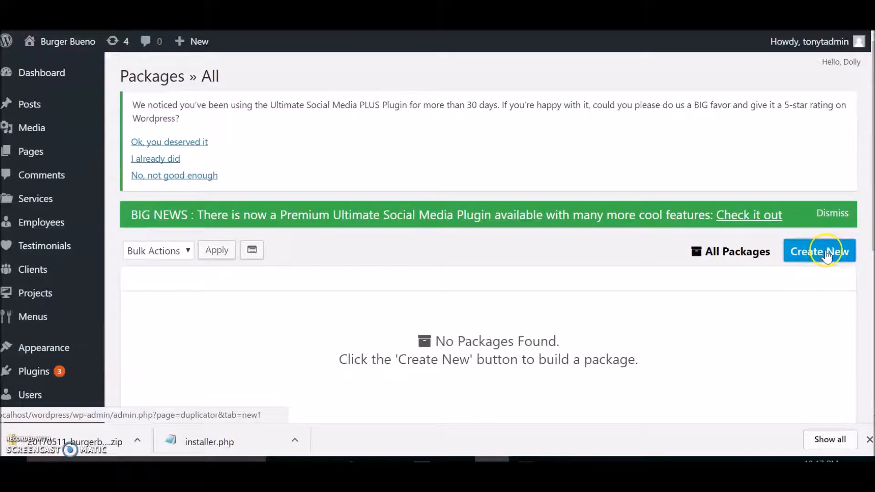
{"action": "scroll", "coordinate": [527, 212], "scroll_direction": "down", "scroll_amount": 3}
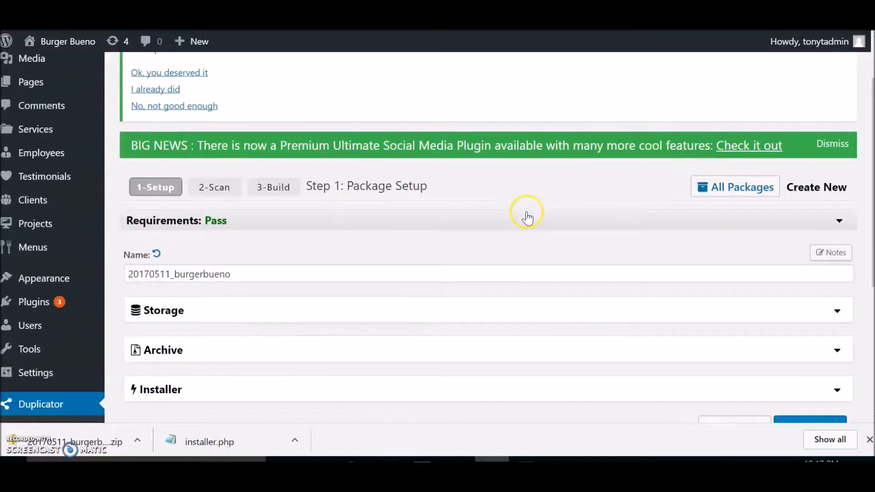
{"action": "left_click", "coordinate": [838, 154]}
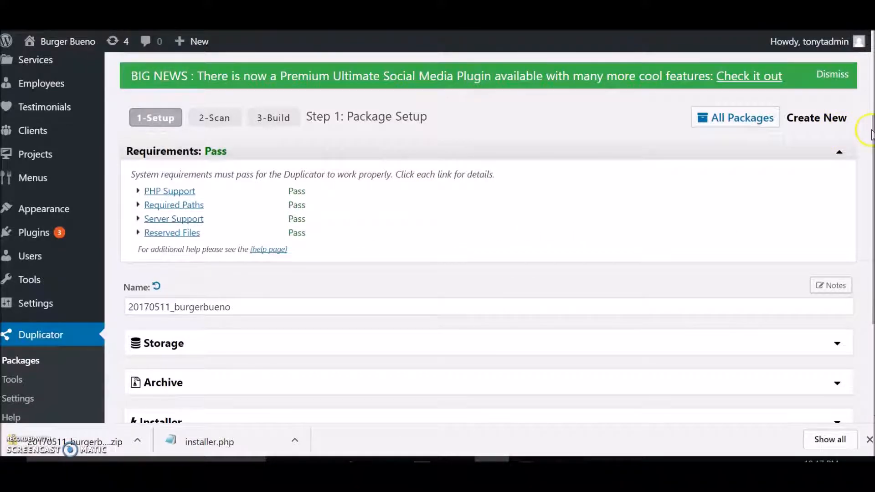
{"action": "left_click_drag", "start_coordinate": [868, 133], "coordinate": [867, 193]}
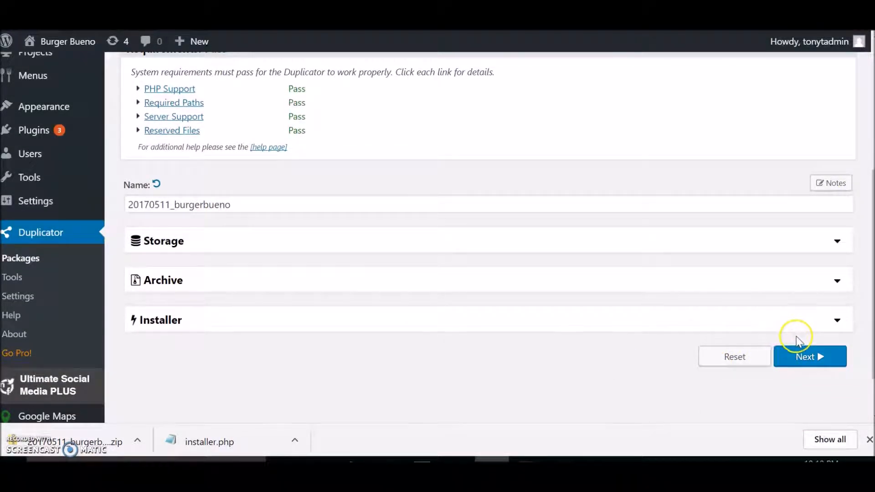
{"action": "left_click", "coordinate": [810, 357]}
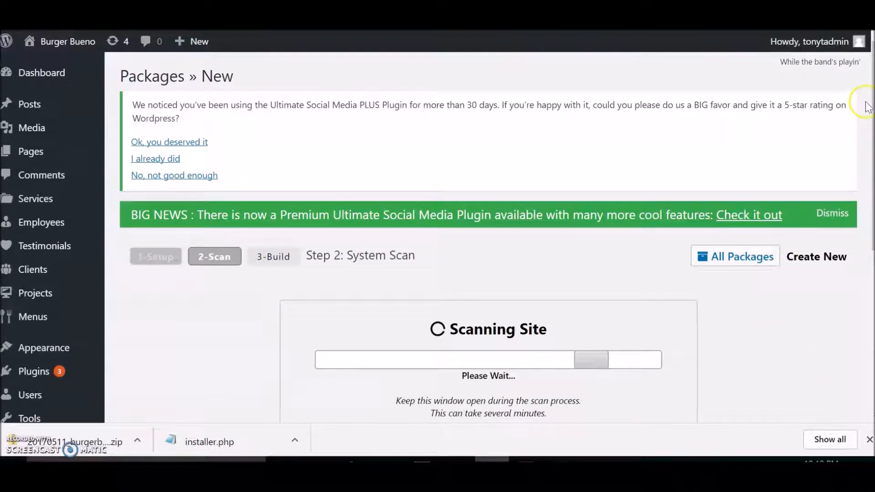
Review the server, files and database scan results, and build the 20170511_burgerbueno package.
{"action": "left_click_drag", "start_coordinate": [872, 117], "coordinate": [872, 199]}
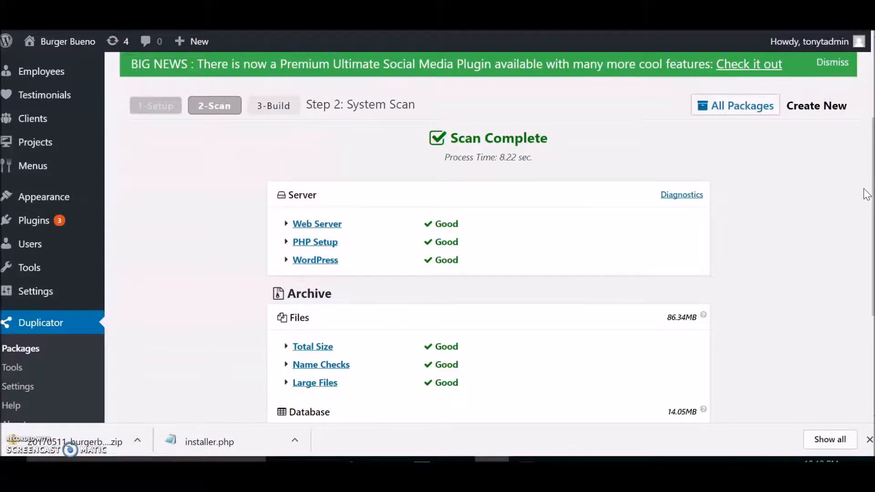
{"action": "left_click", "coordinate": [840, 220]}
{"action": "left_click_drag", "start_coordinate": [872, 137], "coordinate": [870, 236]}
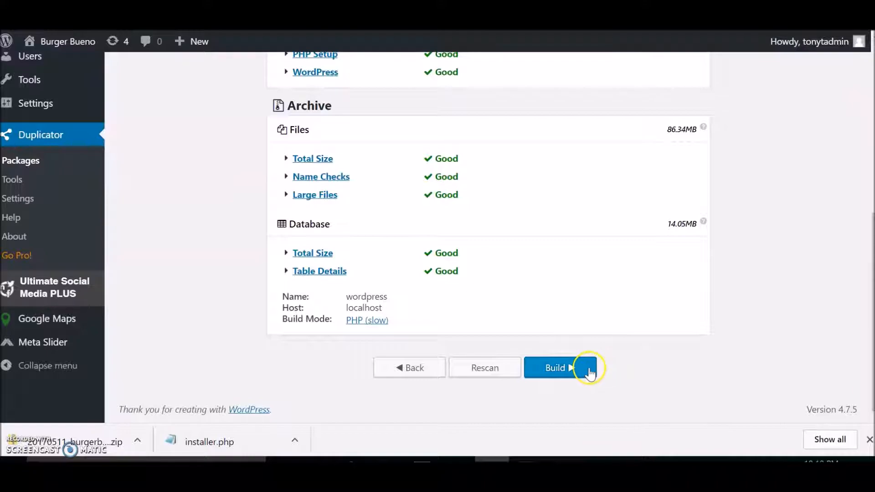
{"action": "scroll", "coordinate": [737, 276], "scroll_direction": "up", "scroll_amount": 3}
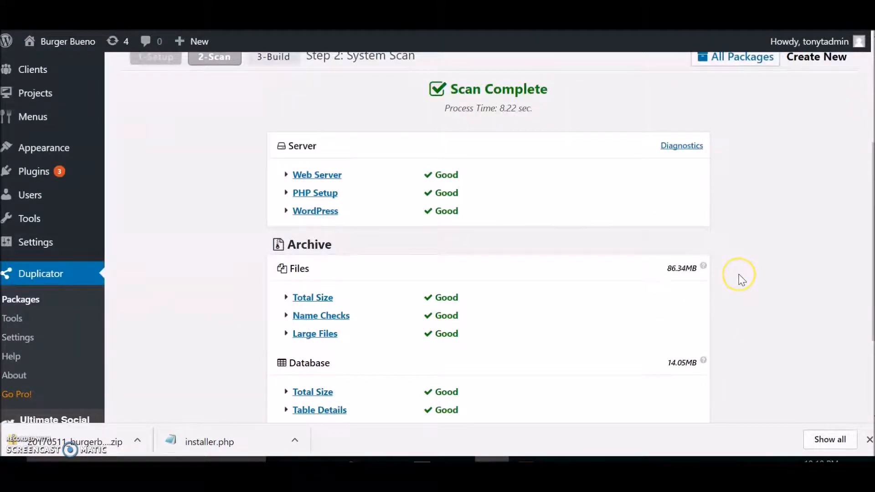
{"action": "scroll", "coordinate": [741, 279], "scroll_direction": "down", "scroll_amount": 3}
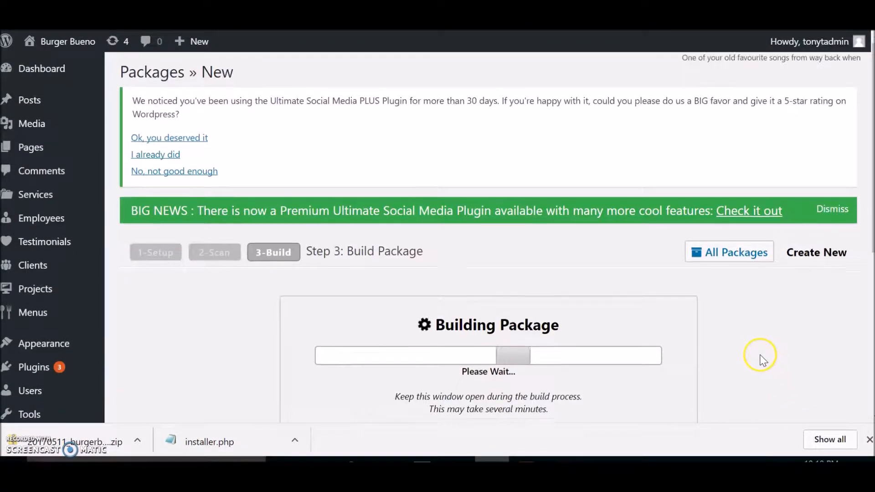
{"action": "scroll", "coordinate": [763, 360], "scroll_direction": "down", "scroll_amount": 3}
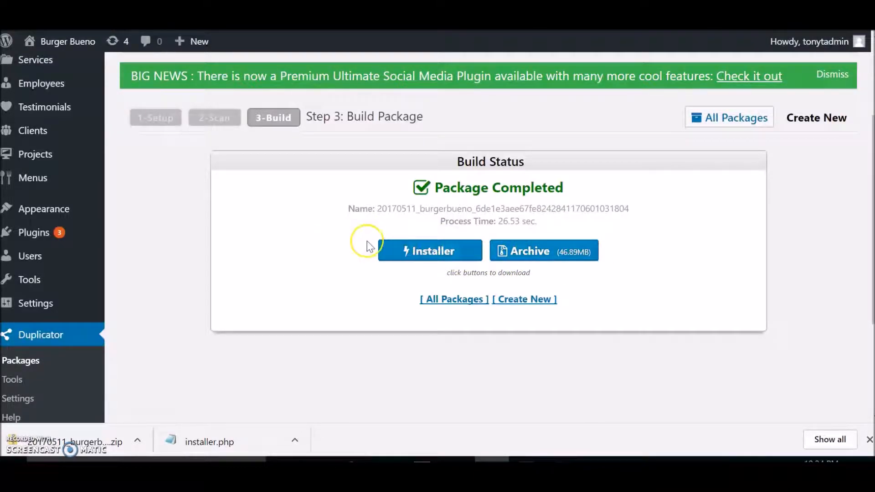
Download the completed package's installer and archive files, and show the archive in its download folder.
{"action": "left_click", "coordinate": [422, 252]}
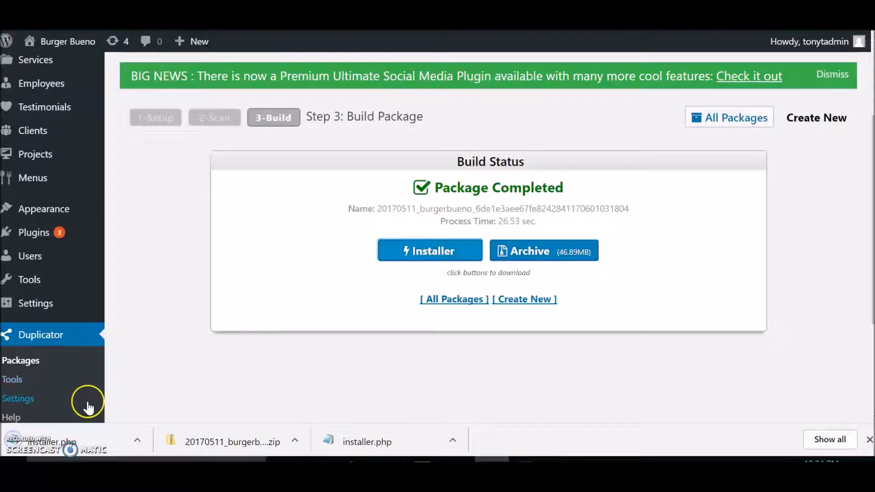
{"action": "left_click", "coordinate": [561, 249]}
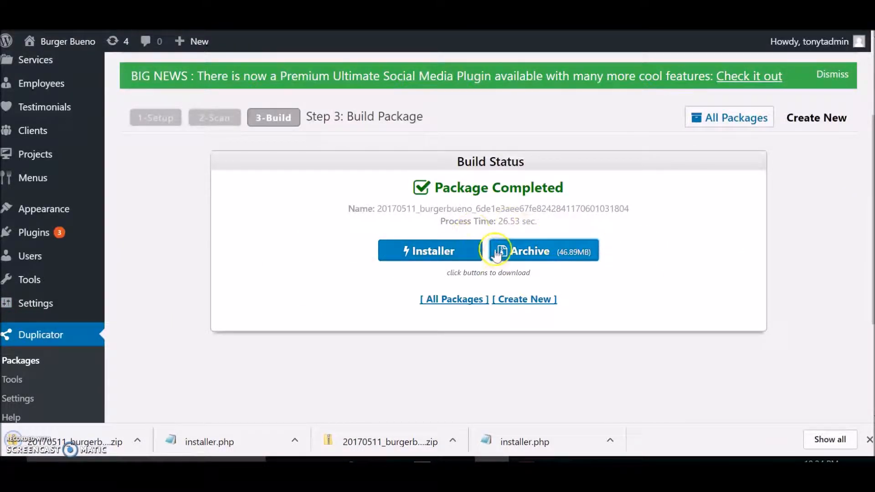
{"action": "right_click", "coordinate": [65, 440]}
{"action": "left_click", "coordinate": [119, 380]}
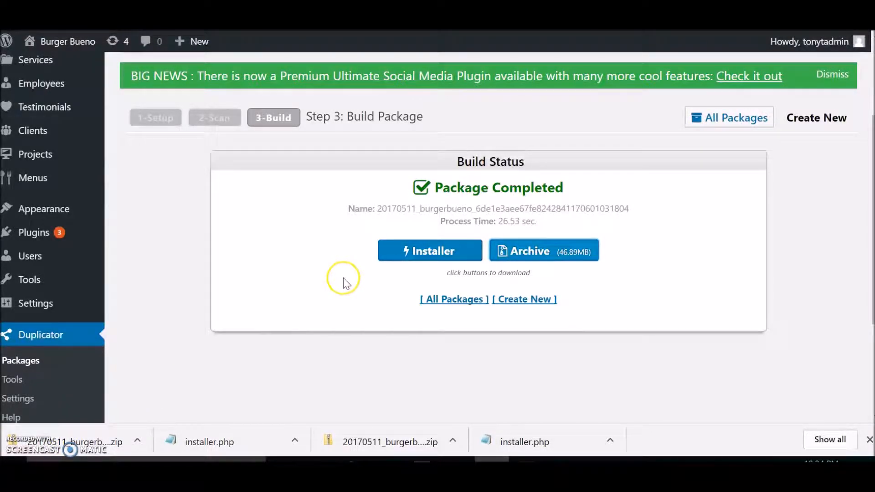
{"action": "right_click", "coordinate": [90, 437]}
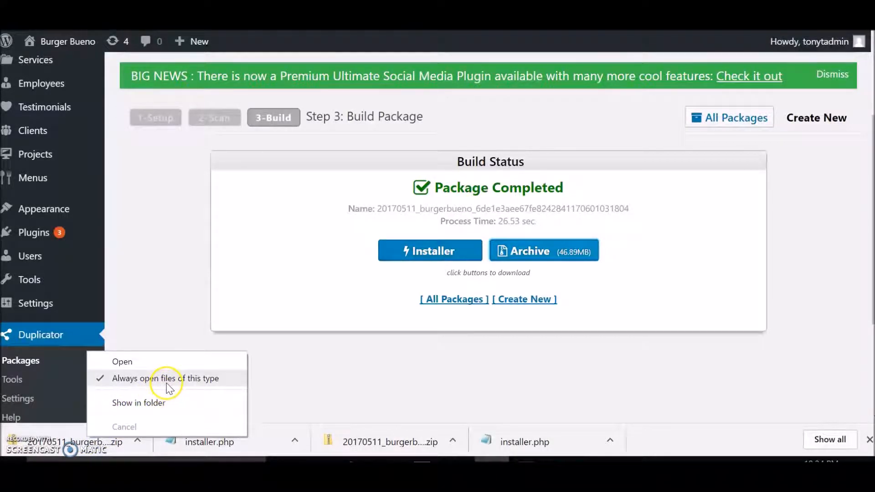
{"action": "left_click", "coordinate": [156, 403]}
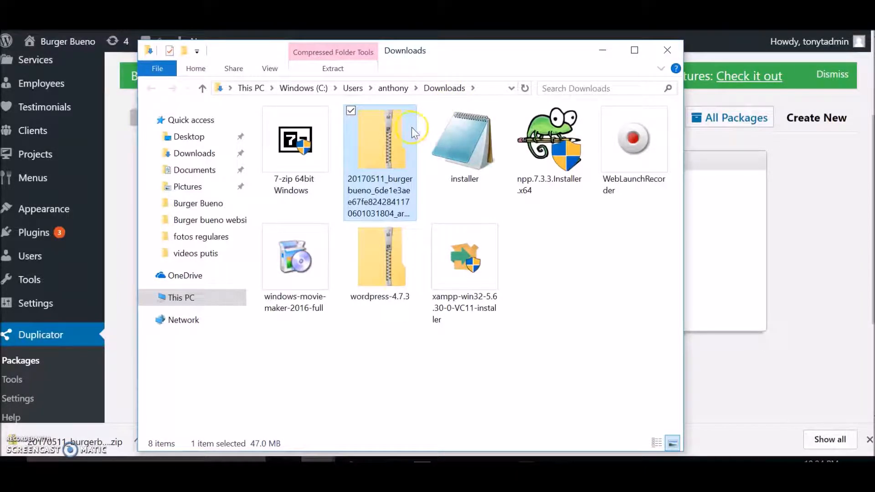
Move the downloaded archive and installer files into the Burger Bueno folder inside the desktop's duplicator folder, and close the folder windows.
{"action": "left_click", "coordinate": [800, 4]}
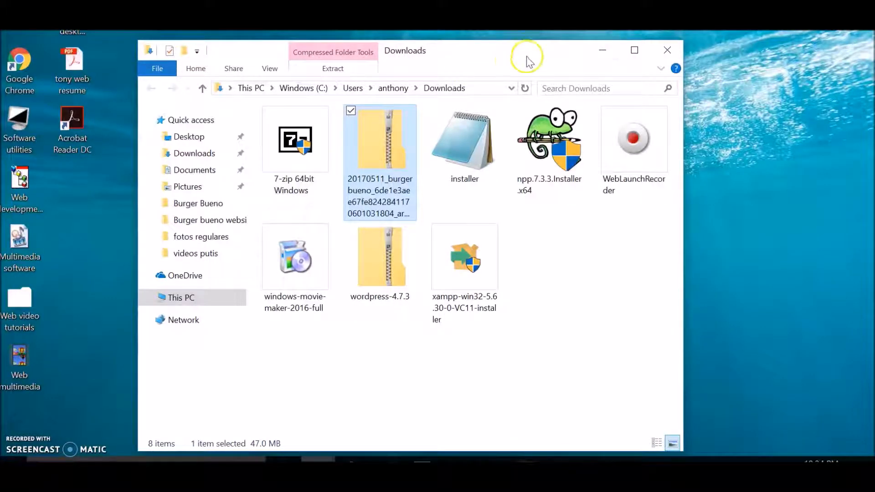
{"action": "left_click_drag", "start_coordinate": [450, 69], "coordinate": [703, 64]}
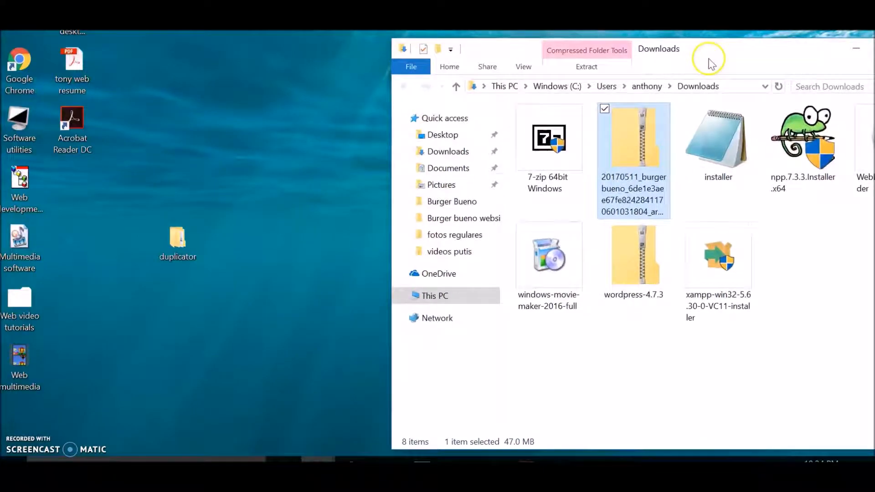
{"action": "double_click", "coordinate": [173, 253]}
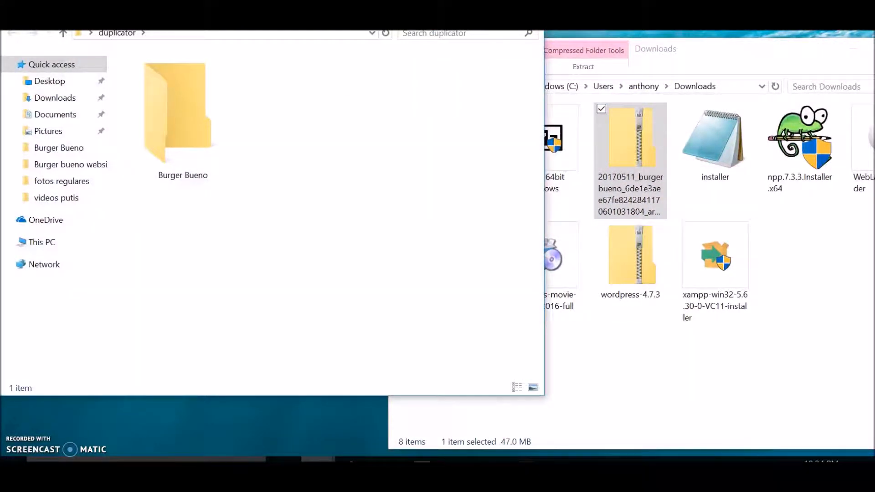
{"action": "left_click_drag", "start_coordinate": [346, 3], "coordinate": [272, 6]}
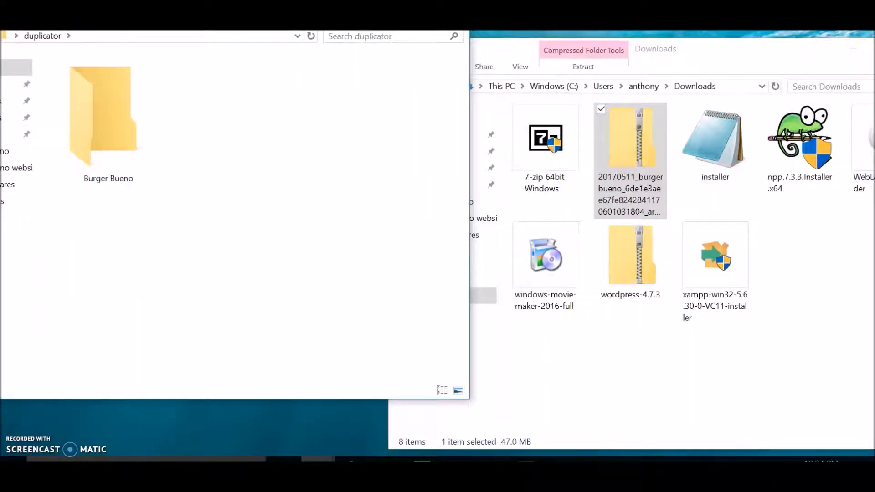
{"action": "left_click", "coordinate": [665, 201]}
{"action": "left_click", "coordinate": [681, 206]}
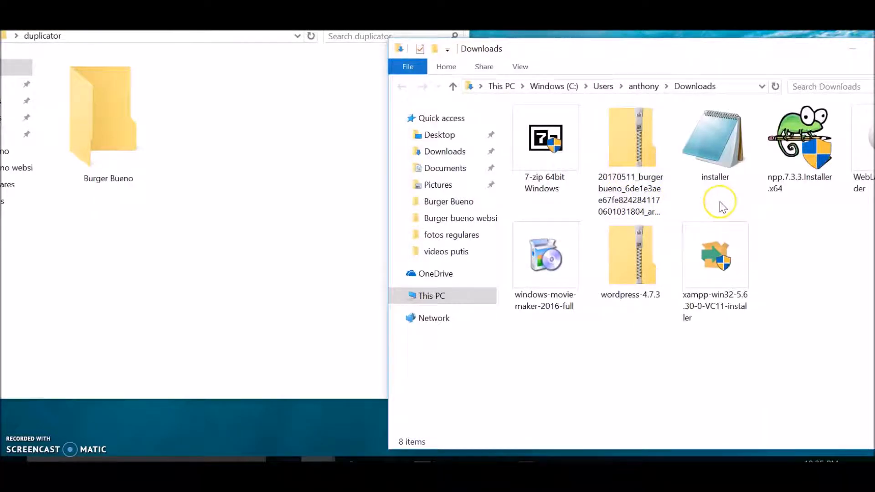
{"action": "left_click_drag", "start_coordinate": [753, 214], "coordinate": [619, 133]}
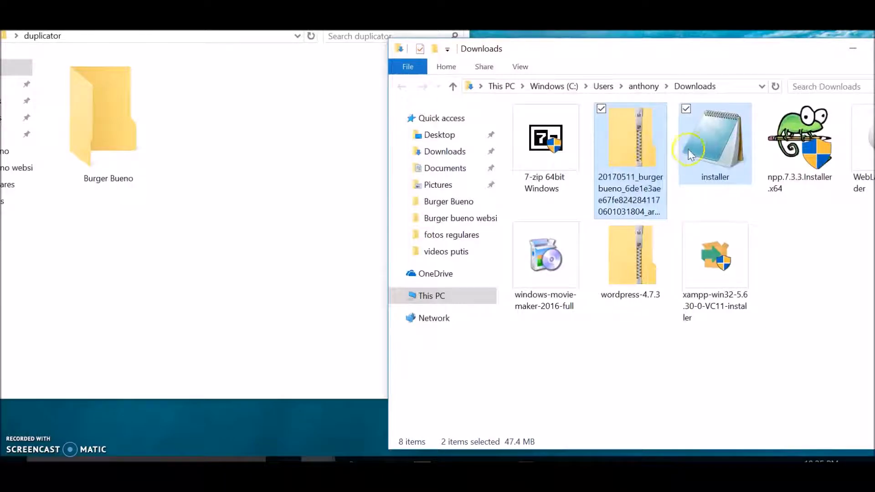
{"action": "left_click_drag", "start_coordinate": [713, 146], "coordinate": [130, 155]}
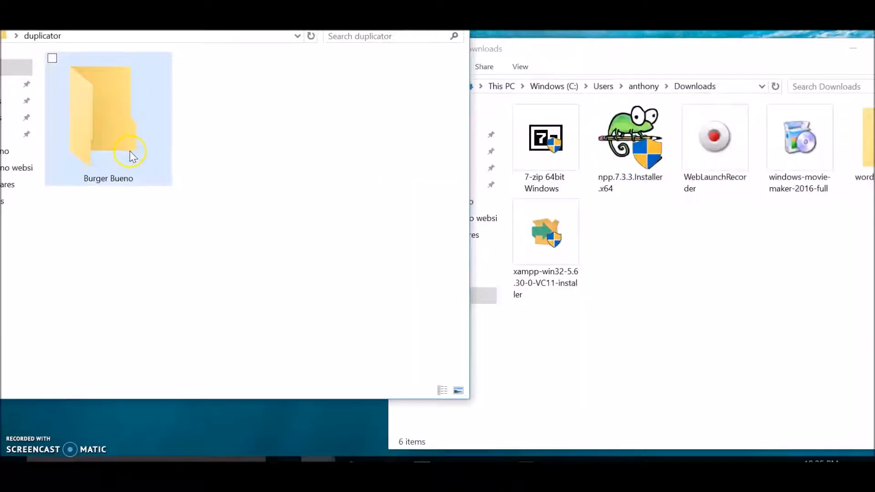
{"action": "double_click", "coordinate": [138, 141]}
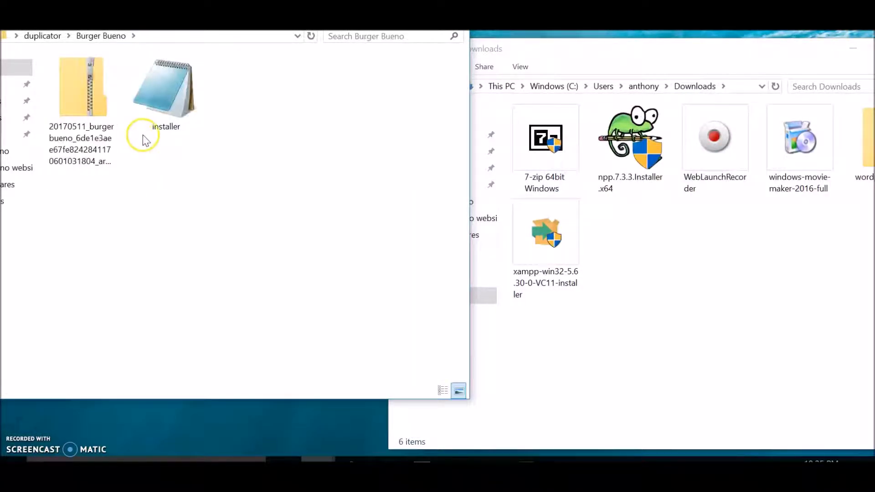
{"action": "left_click", "coordinate": [455, 0]}
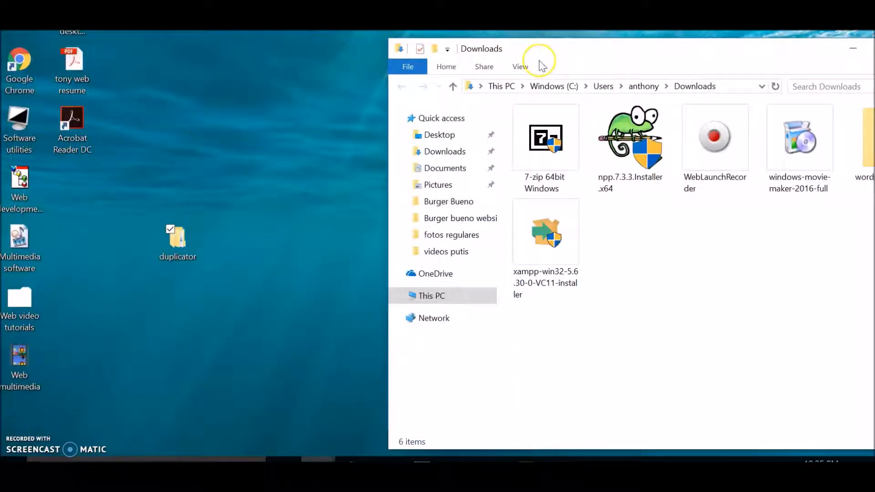
{"action": "left_click", "coordinate": [732, 45]}
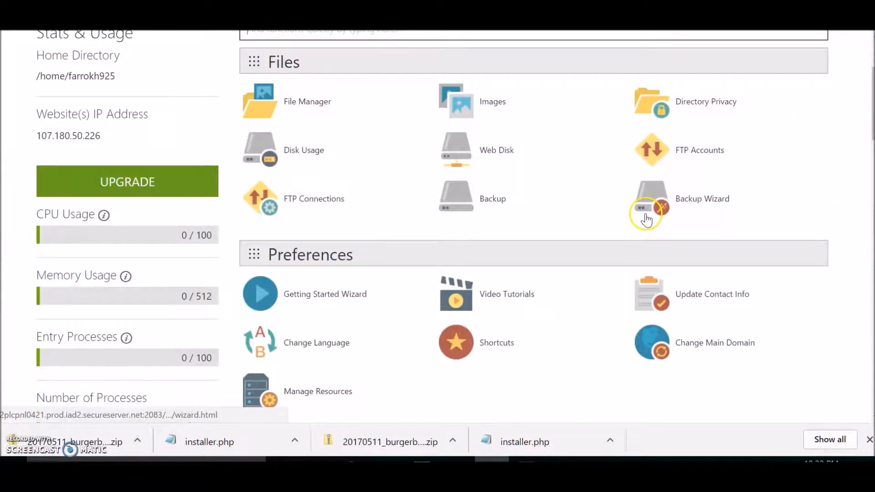
In the cPanel hosting account for burgerbueno.com, open the MySQL Databases page at the new database section.
{"action": "scroll", "coordinate": [756, 337], "scroll_direction": "up", "scroll_amount": 3}
{"action": "scroll", "coordinate": [758, 340], "scroll_direction": "down", "scroll_amount": 1}
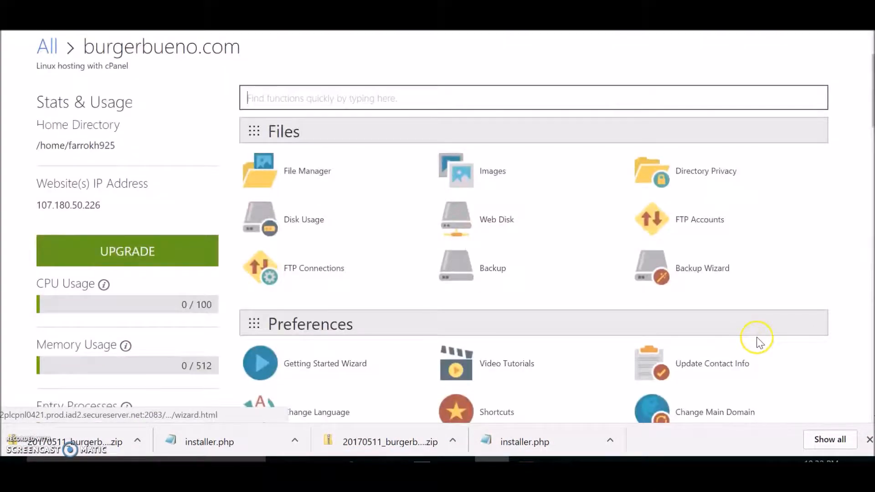
{"action": "scroll", "coordinate": [514, 213], "scroll_direction": "down", "scroll_amount": 2}
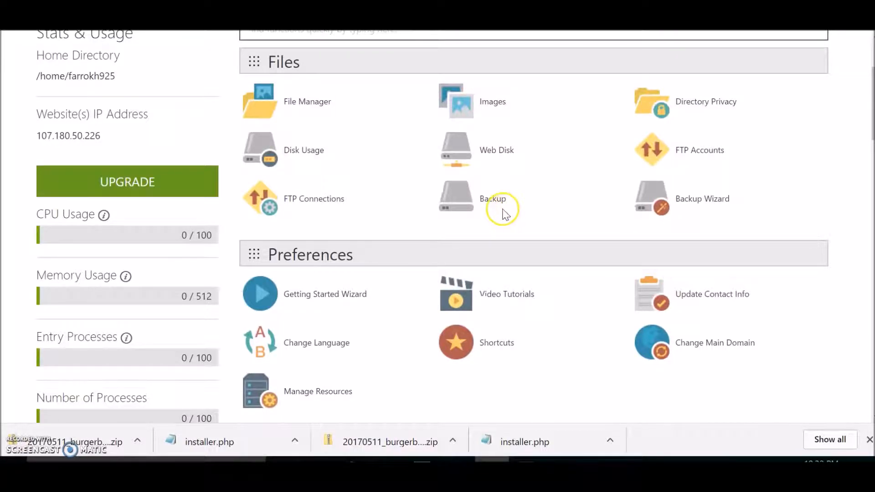
{"action": "scroll", "coordinate": [542, 230], "scroll_direction": "down", "scroll_amount": 6}
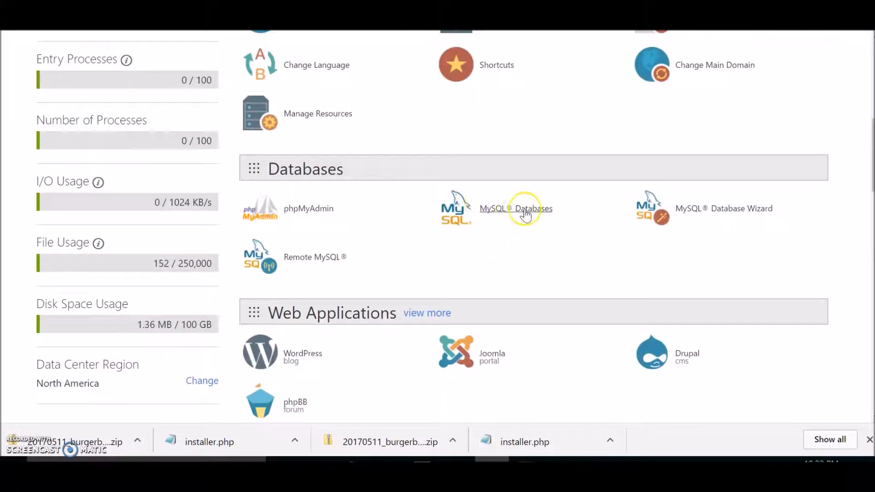
{"action": "left_click", "coordinate": [529, 214]}
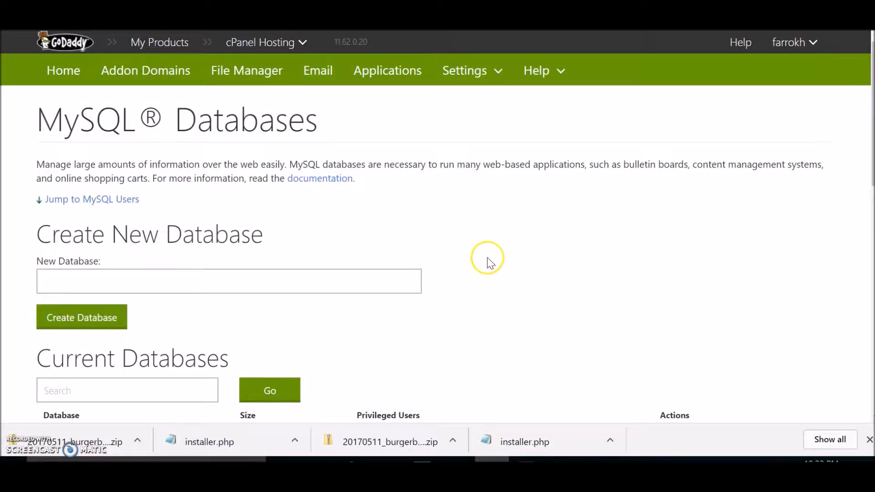
{"action": "scroll", "coordinate": [487, 258], "scroll_direction": "down", "scroll_amount": 2}
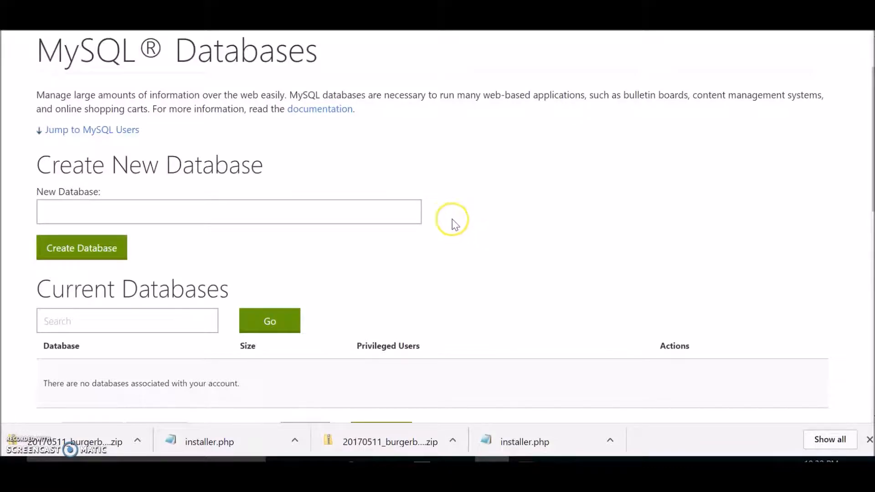
Create a new MySQL database named burgerbueno and return to the MySQL Databases page.
{"action": "scroll", "coordinate": [461, 223], "scroll_direction": "down", "scroll_amount": 4}
{"action": "scroll", "coordinate": [456, 219], "scroll_direction": "up", "scroll_amount": 2}
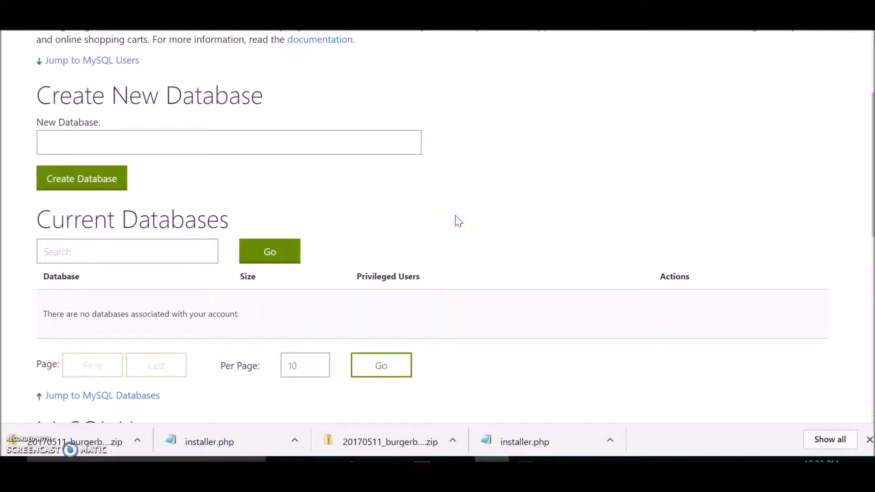
{"action": "scroll", "coordinate": [458, 221], "scroll_direction": "up", "scroll_amount": 2}
{"action": "scroll", "coordinate": [457, 221], "scroll_direction": "down", "scroll_amount": 14}
{"action": "scroll", "coordinate": [472, 221], "scroll_direction": "up", "scroll_amount": 14}
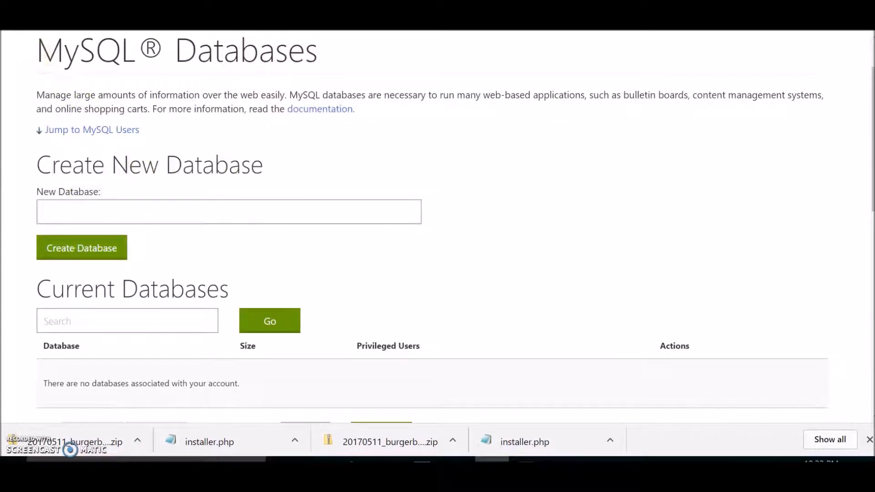
{"action": "left_click", "coordinate": [236, 213]}
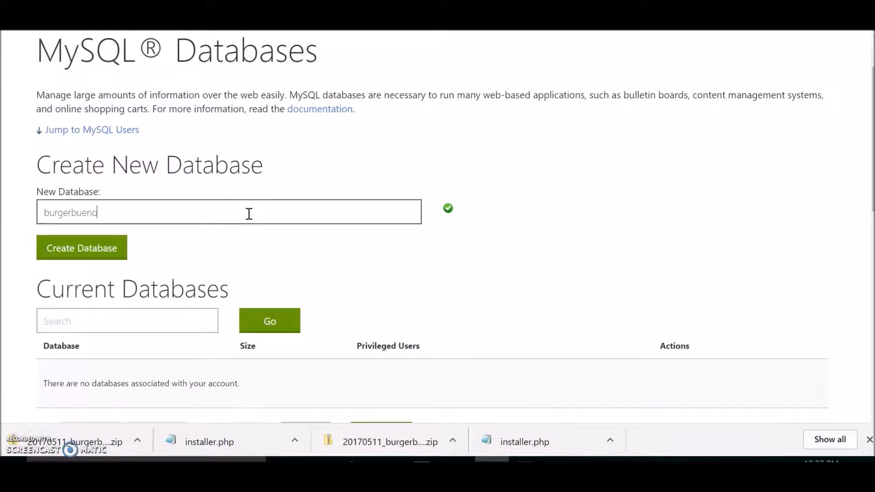
{"action": "left_click", "coordinate": [95, 256]}
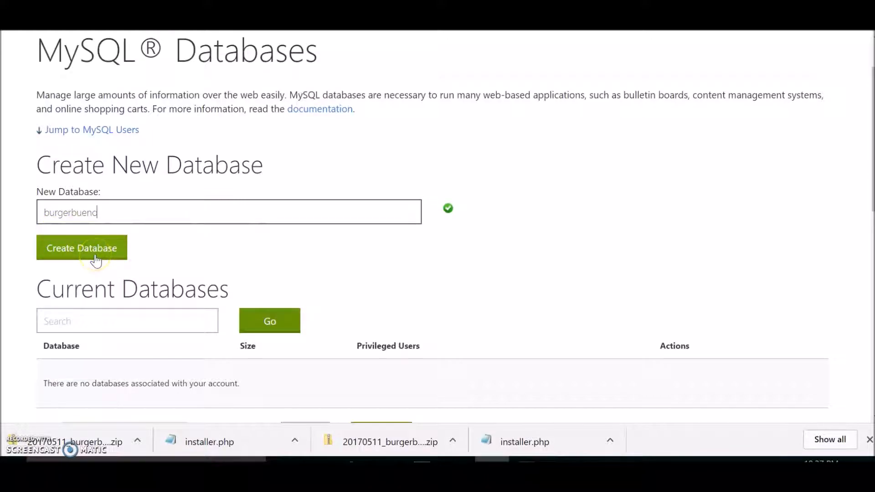
{"action": "left_click", "coordinate": [100, 256]}
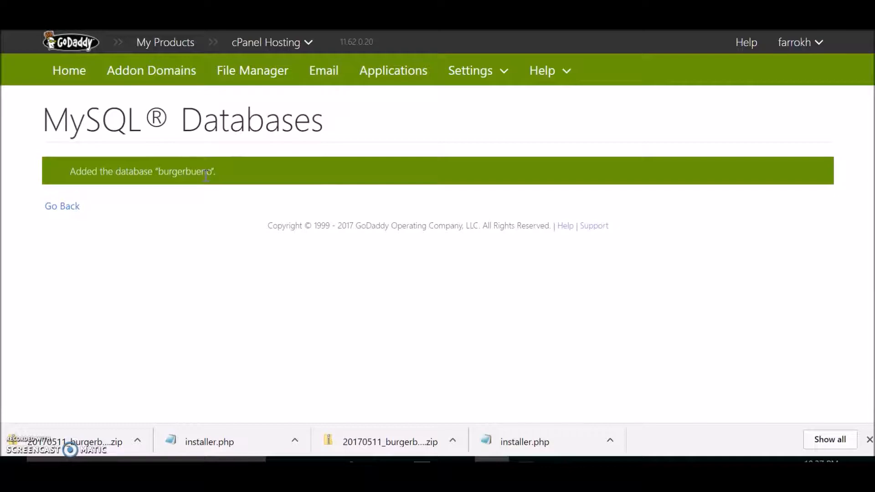
{"action": "left_click", "coordinate": [75, 208]}
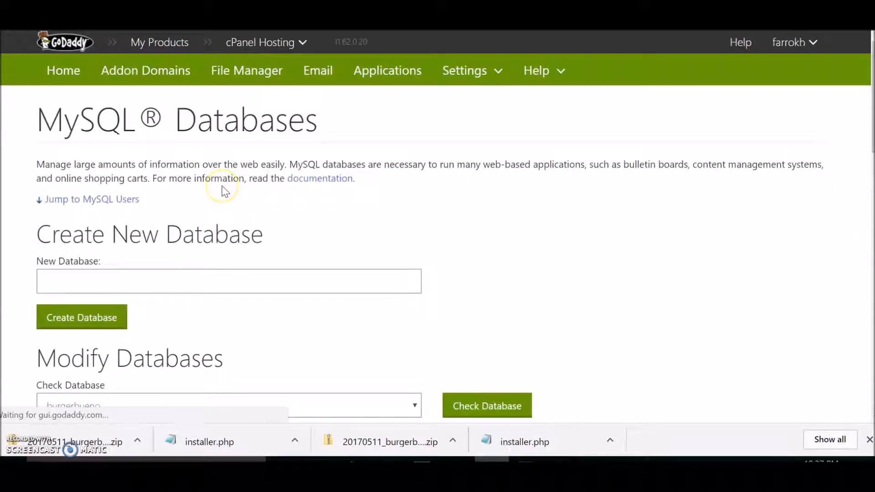
Create a MySQL user named burgerbueno with the database password entered twice, decline to save the password, and return to the databases page.
{"action": "scroll", "coordinate": [260, 195], "scroll_direction": "down", "scroll_amount": 5}
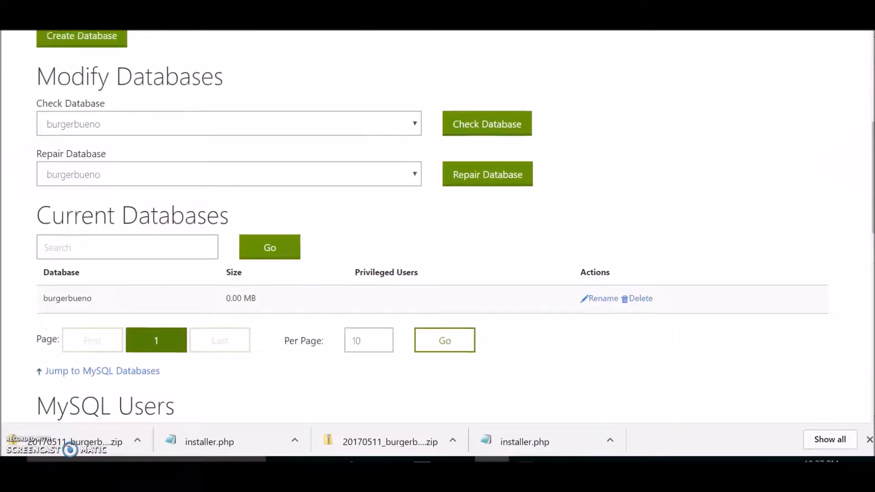
{"action": "scroll", "coordinate": [259, 196], "scroll_direction": "down", "scroll_amount": 3}
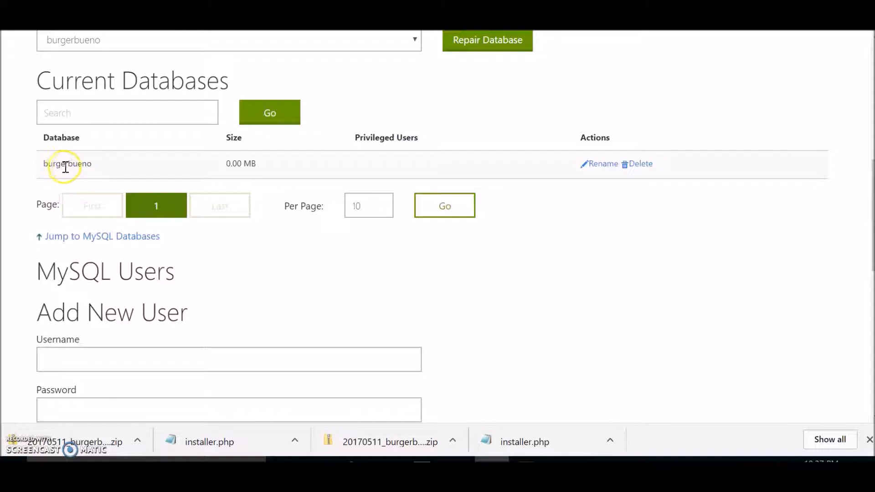
{"action": "scroll", "coordinate": [437, 228], "scroll_direction": "down", "scroll_amount": 5}
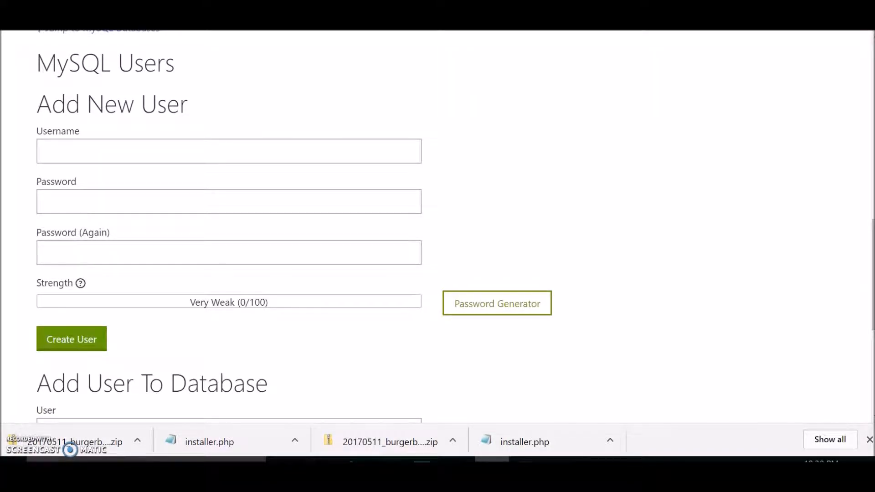
{"action": "scroll", "coordinate": [437, 228], "scroll_direction": "down", "scroll_amount": 5}
{"action": "scroll", "coordinate": [84, 201], "scroll_direction": "up", "scroll_amount": 10}
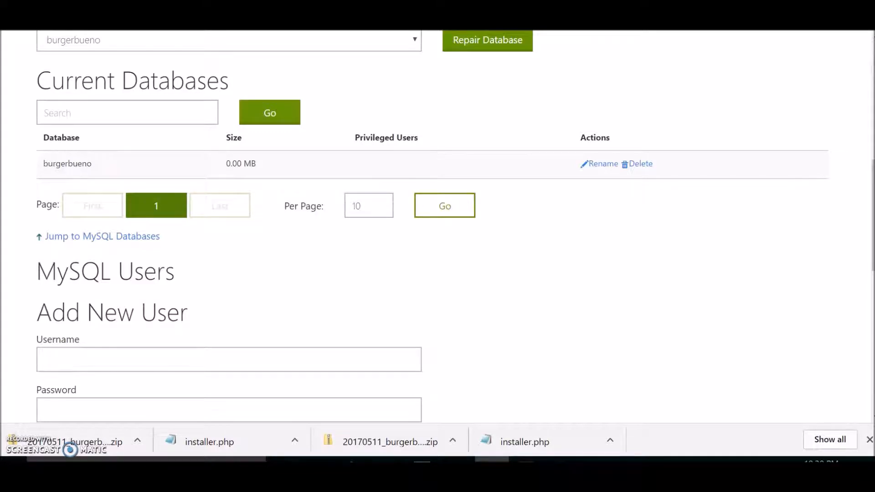
{"action": "scroll", "coordinate": [106, 150], "scroll_direction": "down", "scroll_amount": 5}
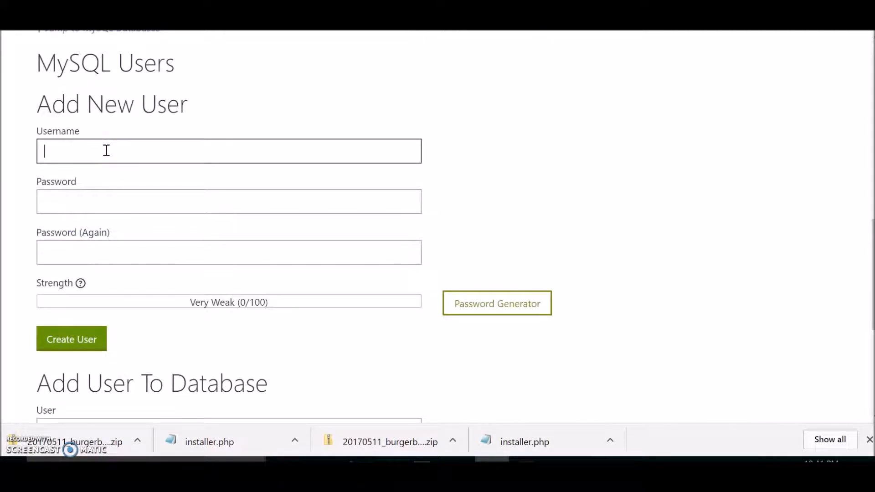
{"action": "key", "text": "Tab"}
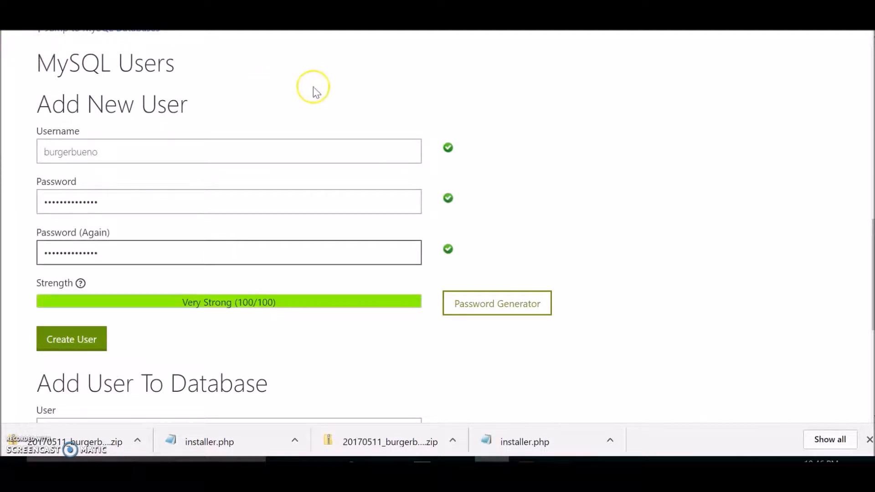
{"action": "left_click", "coordinate": [62, 339]}
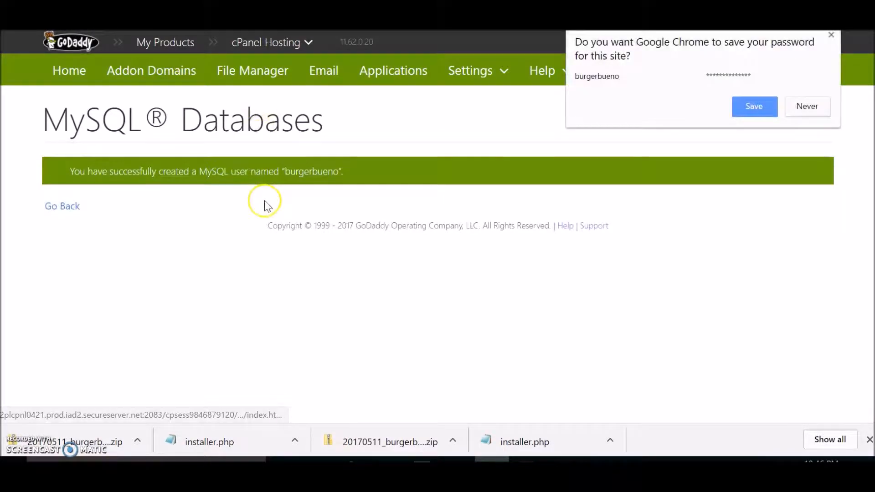
{"action": "left_click", "coordinate": [831, 35]}
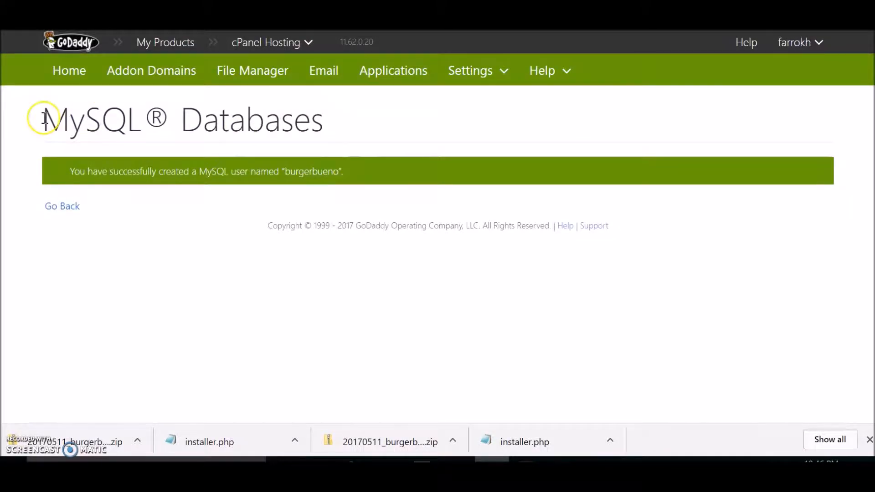
{"action": "left_click", "coordinate": [57, 207]}
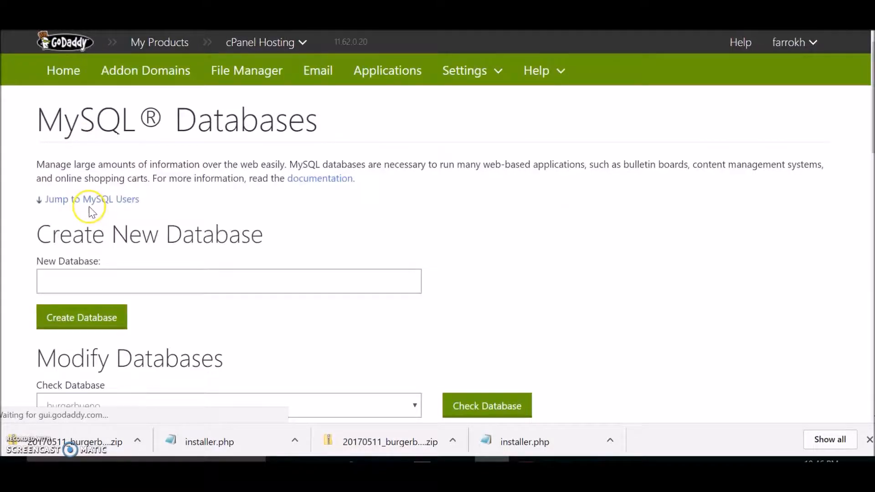
Add the burgerbueno user to the burgerbueno database with ALL PRIVILEGES, save the changes and return to the databases page.
{"action": "scroll", "coordinate": [415, 303], "scroll_direction": "down", "scroll_amount": 8}
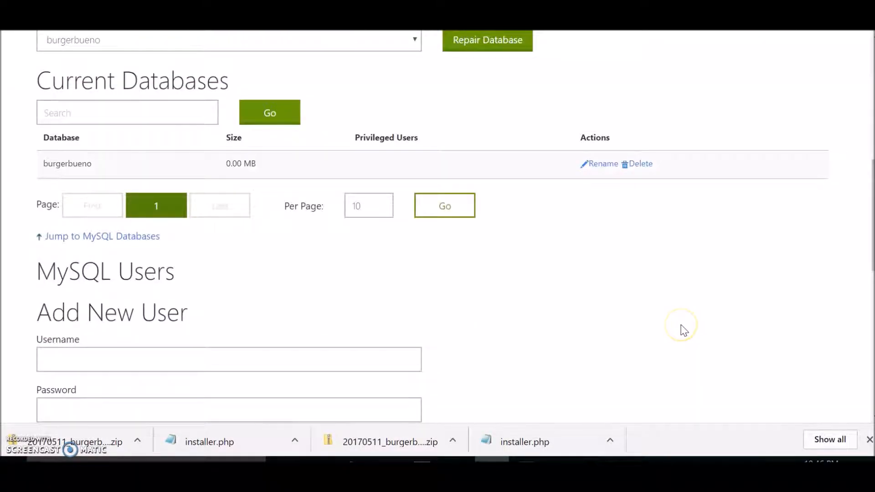
{"action": "scroll", "coordinate": [683, 329], "scroll_direction": "down", "scroll_amount": 10}
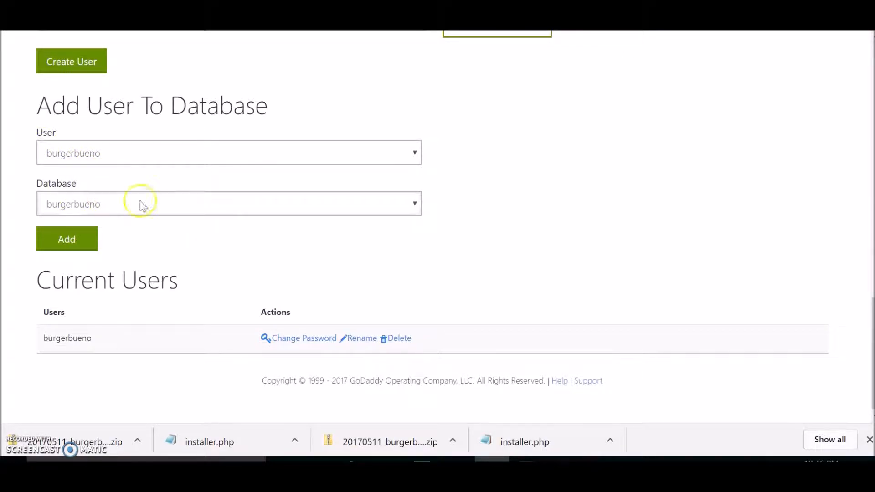
{"action": "left_click", "coordinate": [69, 236]}
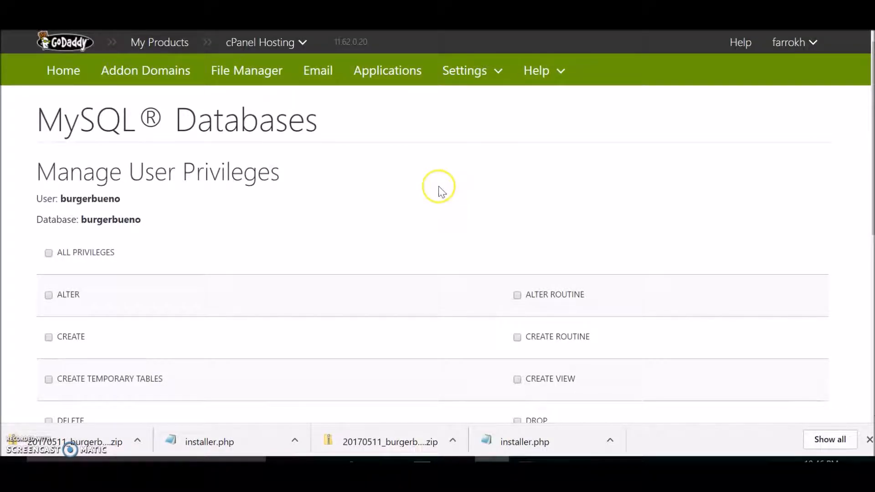
{"action": "scroll", "coordinate": [336, 157], "scroll_direction": "down", "scroll_amount": 2}
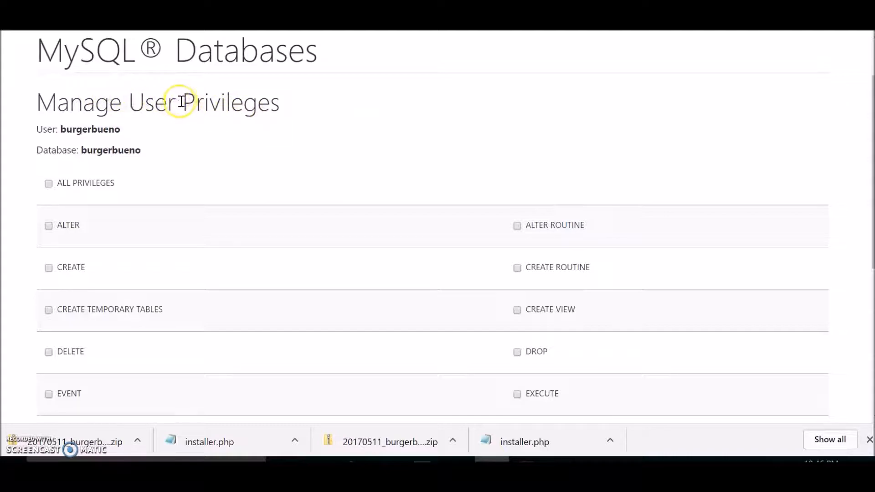
{"action": "left_click", "coordinate": [49, 183]}
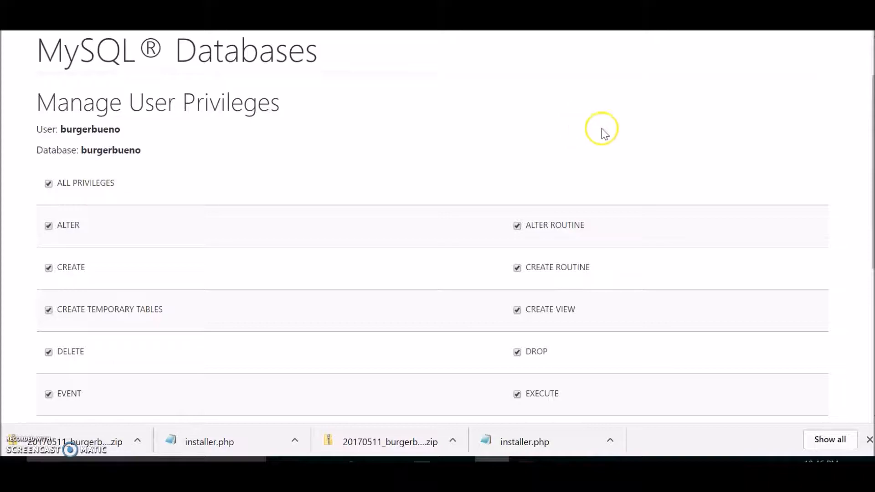
{"action": "left_click_drag", "start_coordinate": [866, 131], "coordinate": [867, 287]}
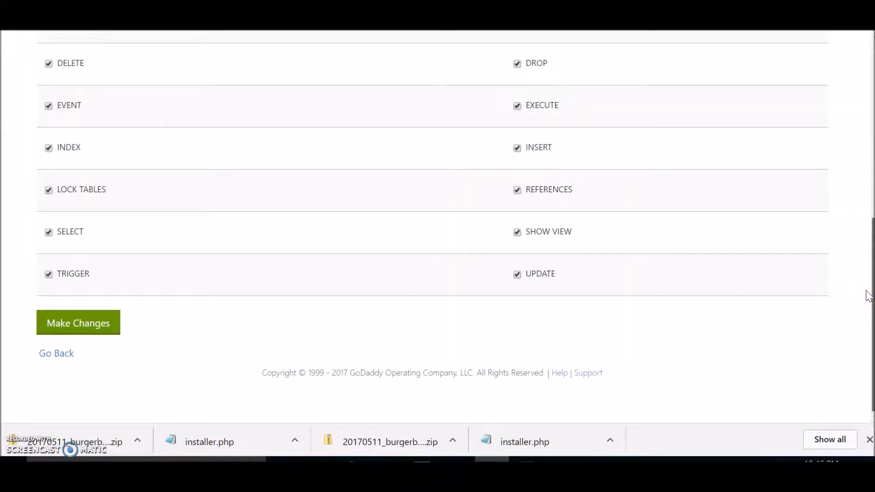
{"action": "left_click_drag", "start_coordinate": [866, 290], "coordinate": [867, 259]}
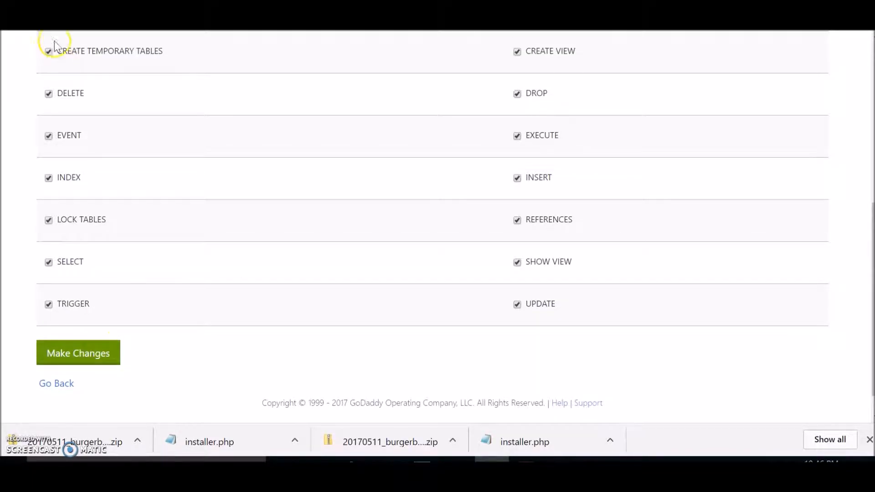
{"action": "scroll", "coordinate": [310, 401], "scroll_direction": "up", "scroll_amount": 6}
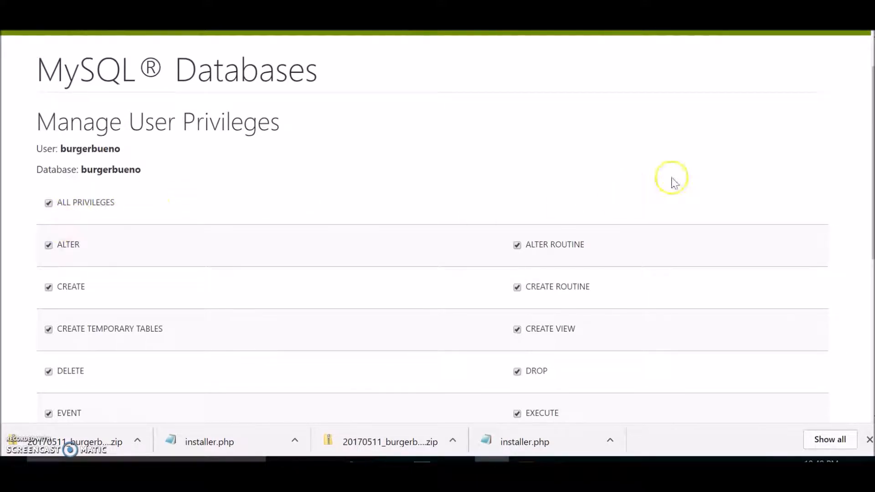
{"action": "left_click_drag", "start_coordinate": [871, 91], "coordinate": [871, 274]}
{"action": "left_click", "coordinate": [94, 325]}
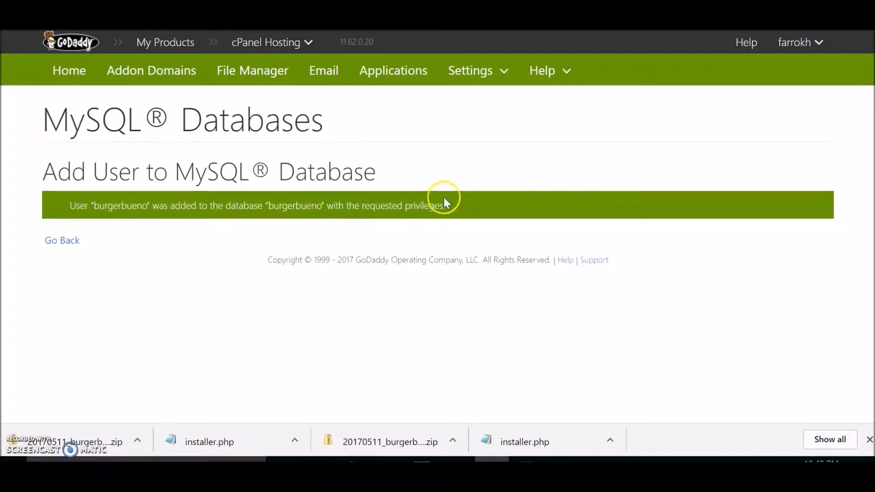
{"action": "left_click", "coordinate": [94, 245]}
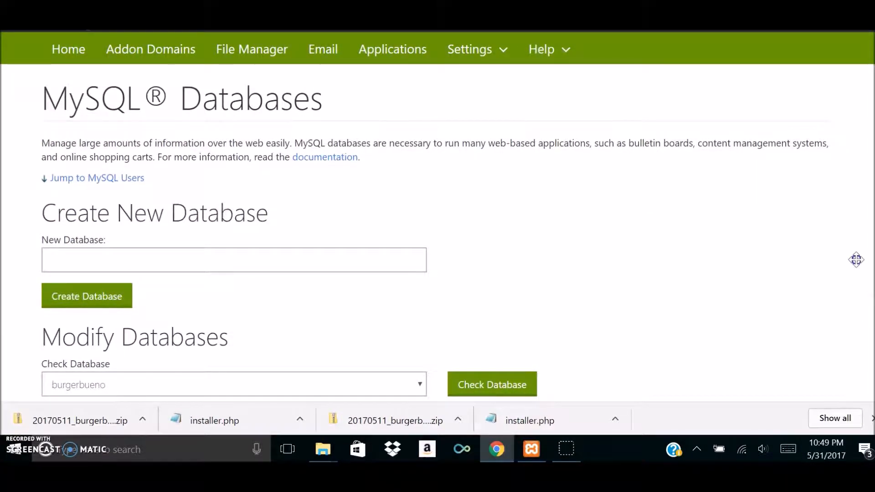
{"action": "scroll", "coordinate": [855, 218], "scroll_direction": "down", "scroll_amount": 20}
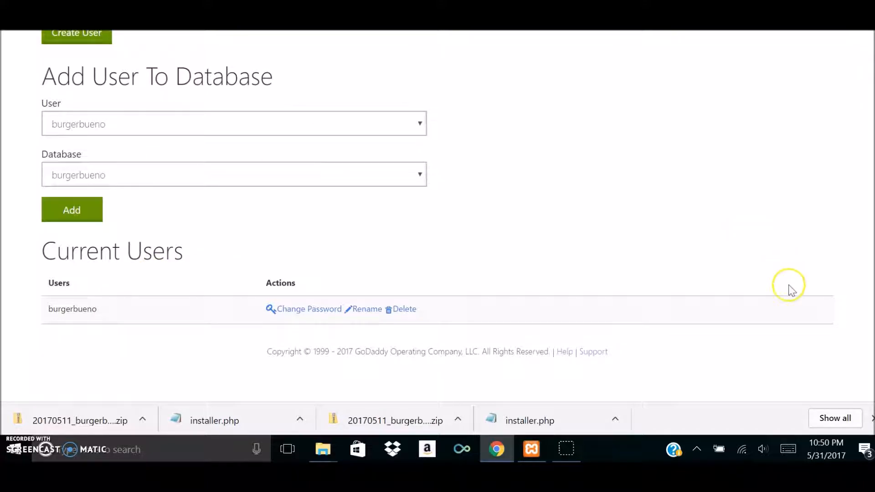
{"action": "scroll", "coordinate": [866, 290], "scroll_direction": "up", "scroll_amount": 15}
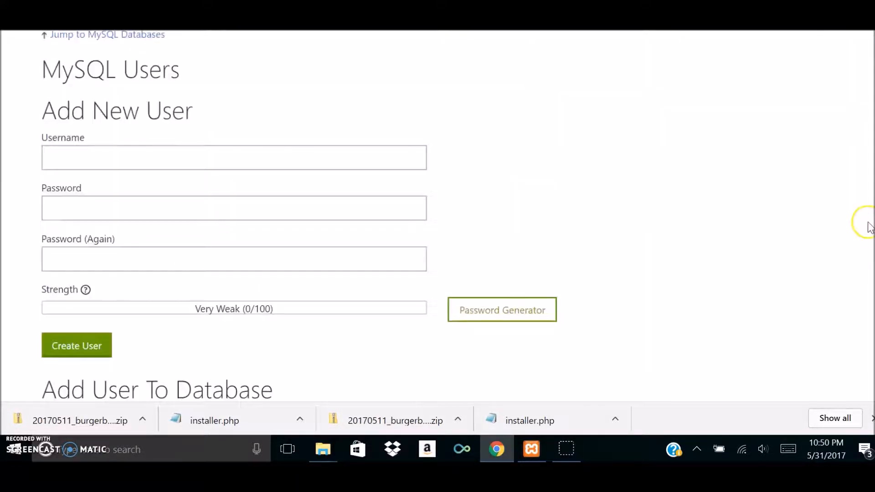
{"action": "scroll", "coordinate": [861, 118], "scroll_direction": "up", "scroll_amount": 4}
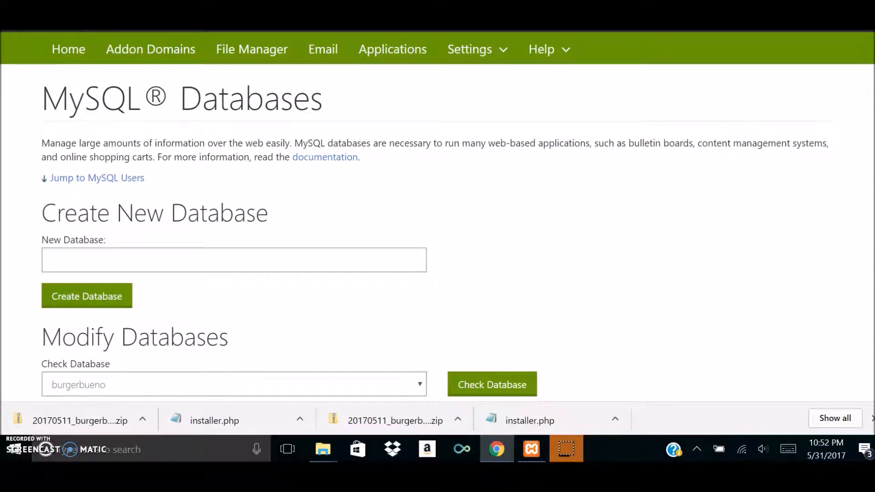
Reload the page, search Google for godaddy, and reopen the burgerbueno.com cPanel from the GoDaddy site's hosting accounts.
{"action": "key", "text": "F5"}
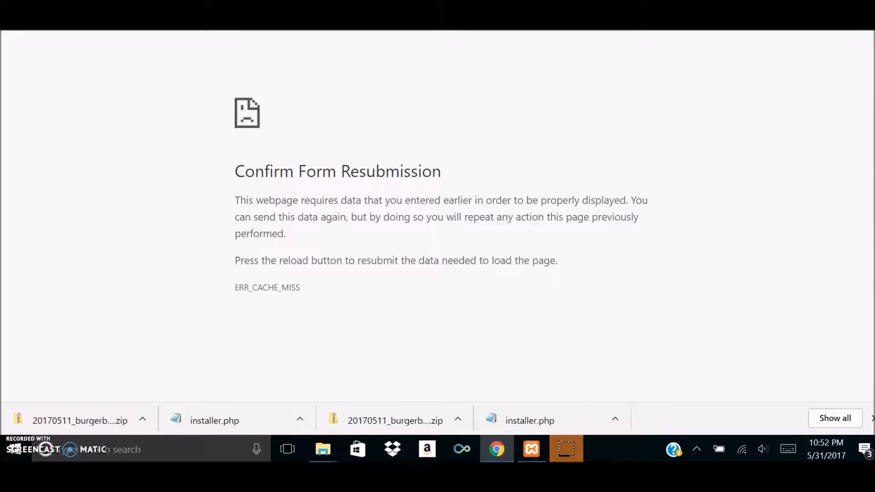
{"action": "type", "text": "g"}
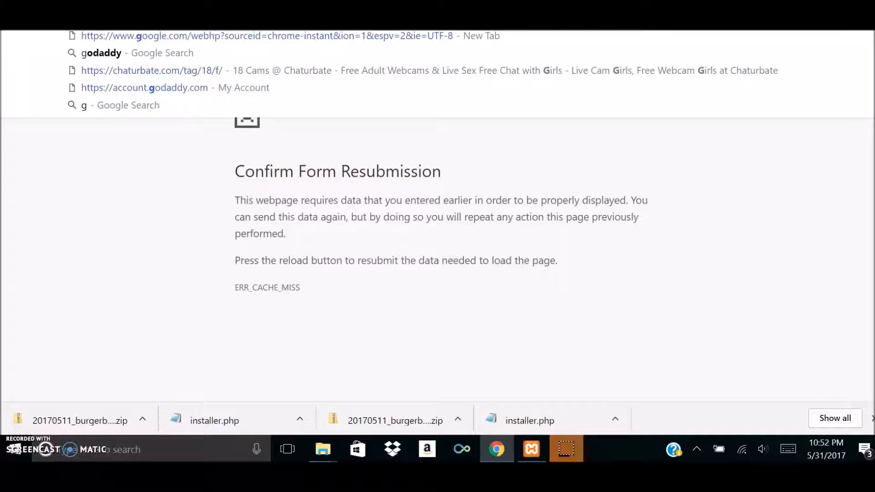
{"action": "left_click", "coordinate": [167, 53]}
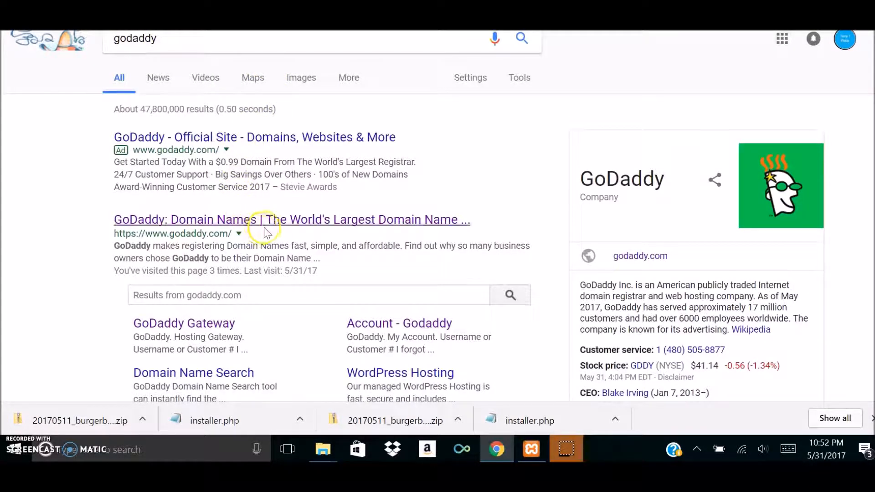
{"action": "left_click", "coordinate": [395, 219]}
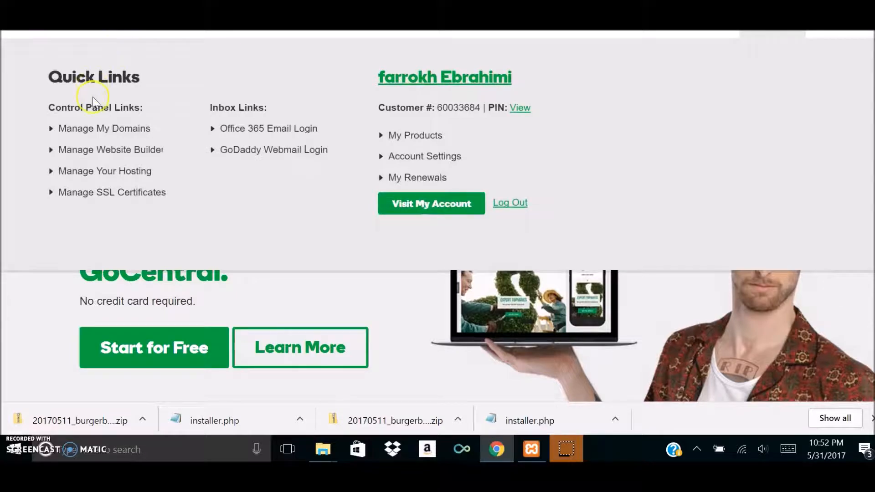
{"action": "left_click", "coordinate": [120, 172]}
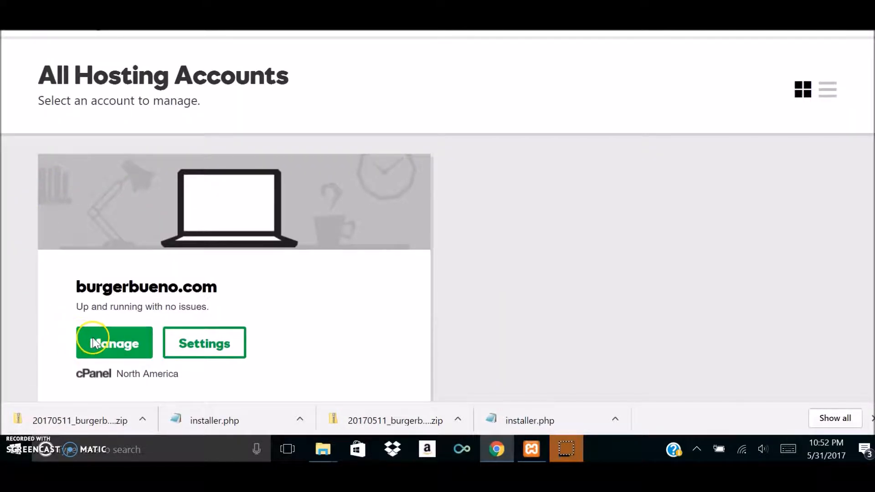
{"action": "left_click", "coordinate": [108, 342]}
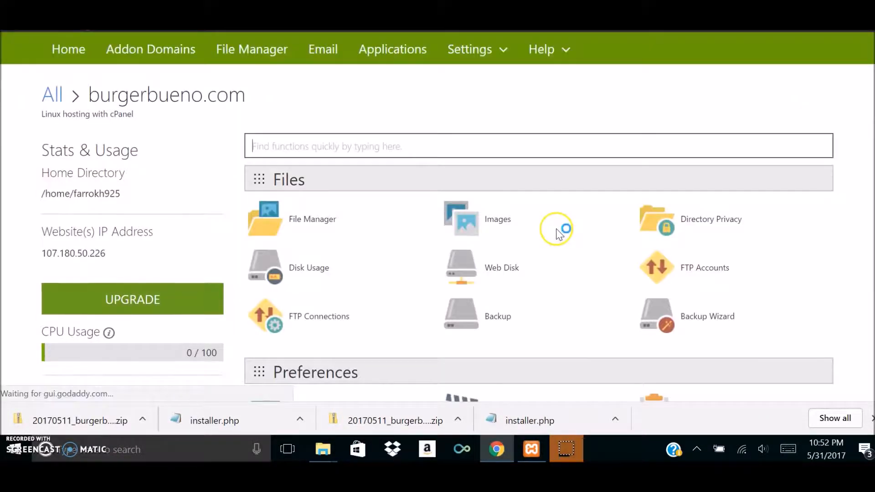
{"action": "scroll", "coordinate": [563, 215], "scroll_direction": "down", "scroll_amount": 1}
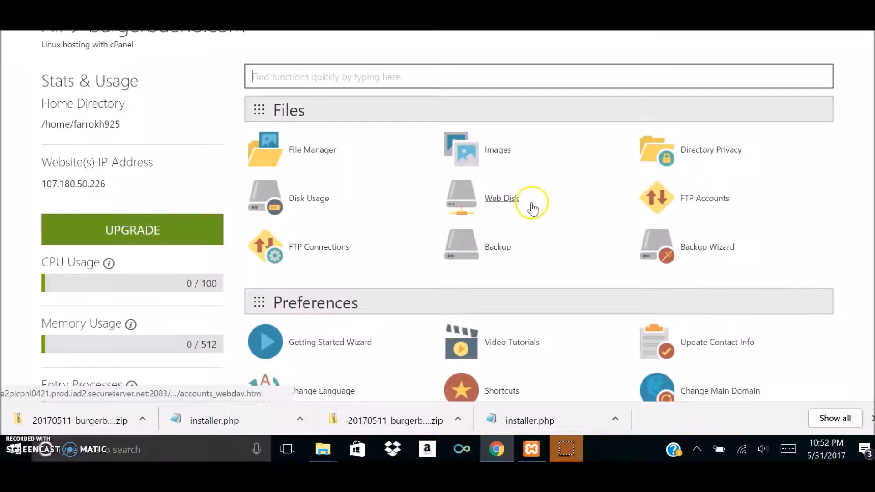
Open the File Manager at the Web Root (public_html/www) directory, leaving it without creating a new file.
{"action": "left_click", "coordinate": [311, 159]}
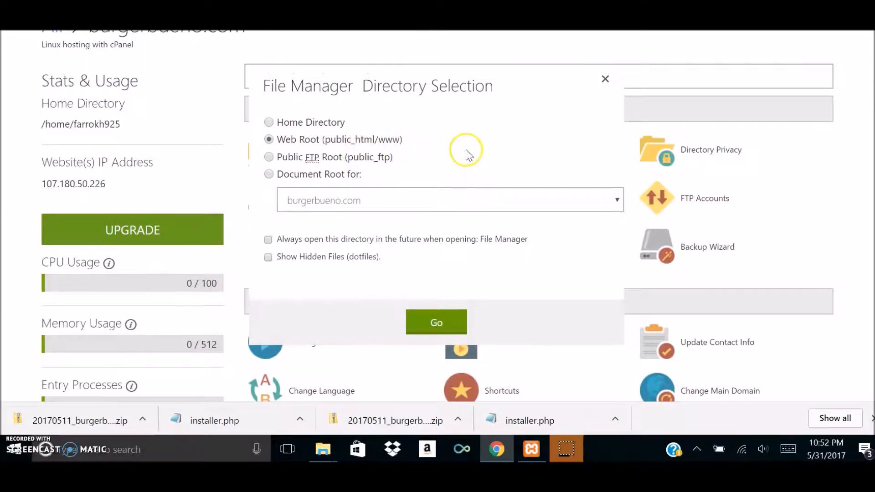
{"action": "left_click", "coordinate": [604, 80]}
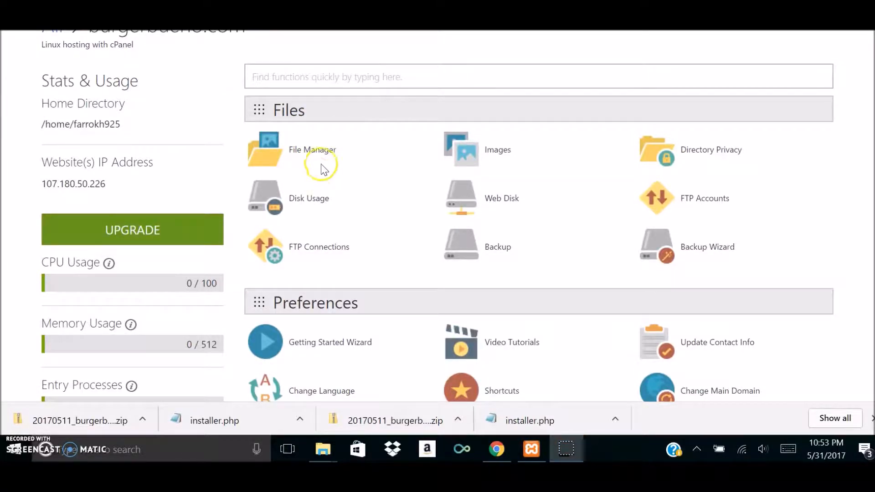
{"action": "left_click", "coordinate": [309, 152]}
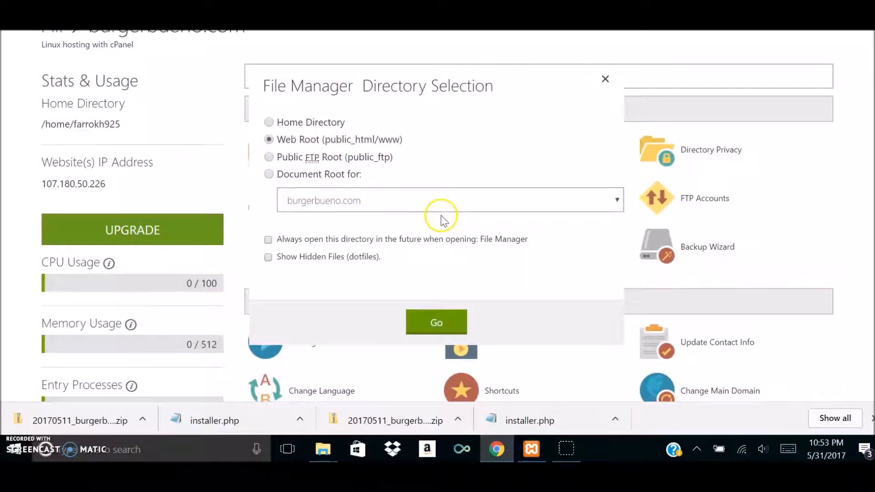
{"action": "left_click", "coordinate": [436, 322]}
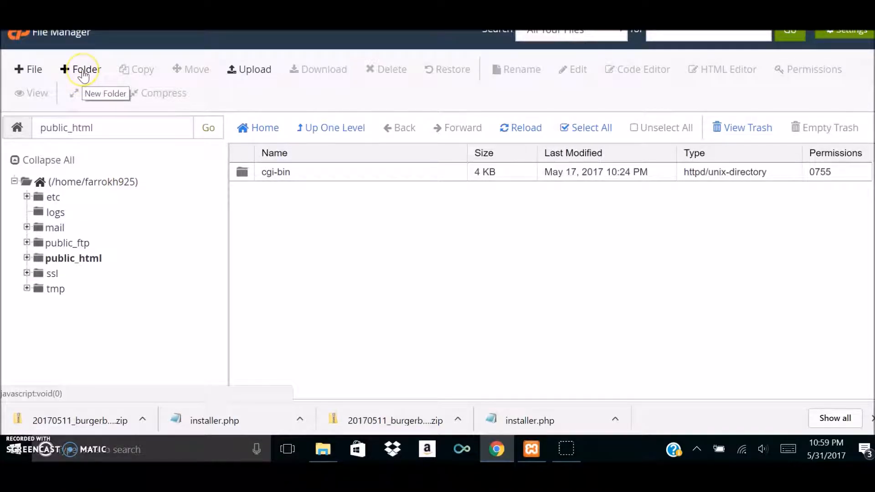
{"action": "left_click", "coordinate": [34, 71]}
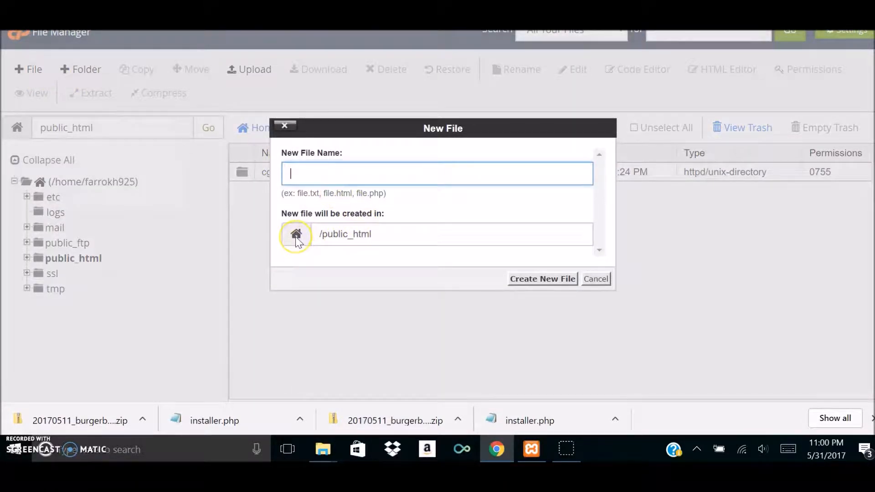
{"action": "left_click", "coordinate": [597, 280]}
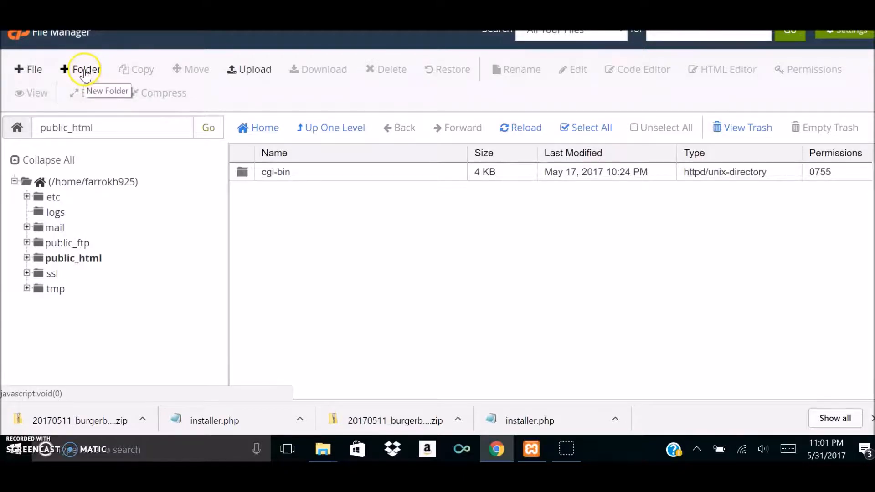
Start a file upload to public_html and browse to the Burger Bueno folder inside the Desktop's duplicator folder.
{"action": "left_click", "coordinate": [255, 75]}
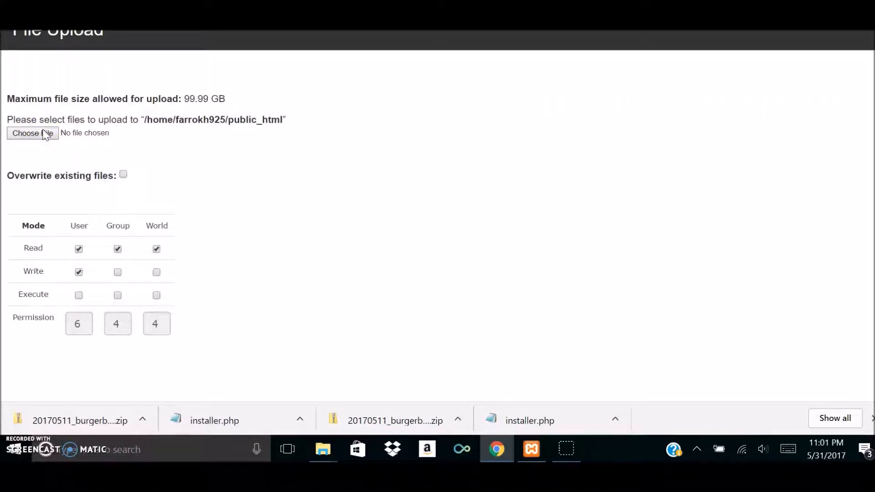
{"action": "left_click", "coordinate": [32, 133]}
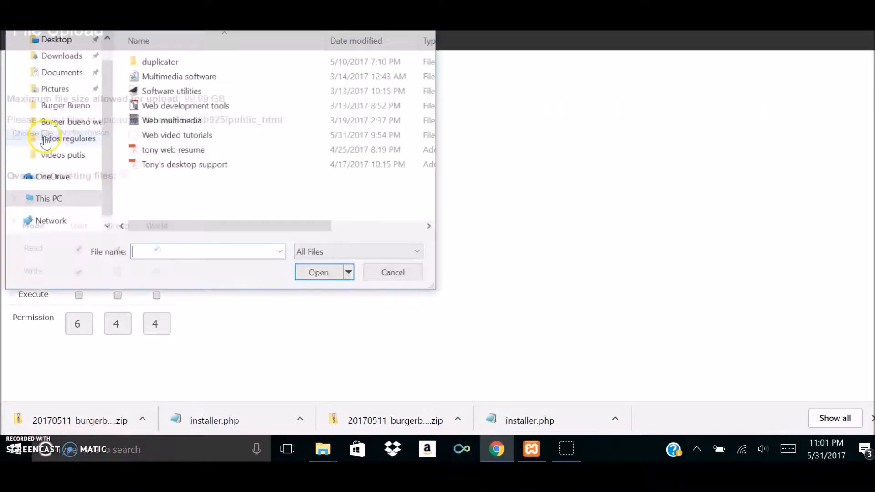
{"action": "left_click", "coordinate": [66, 41]}
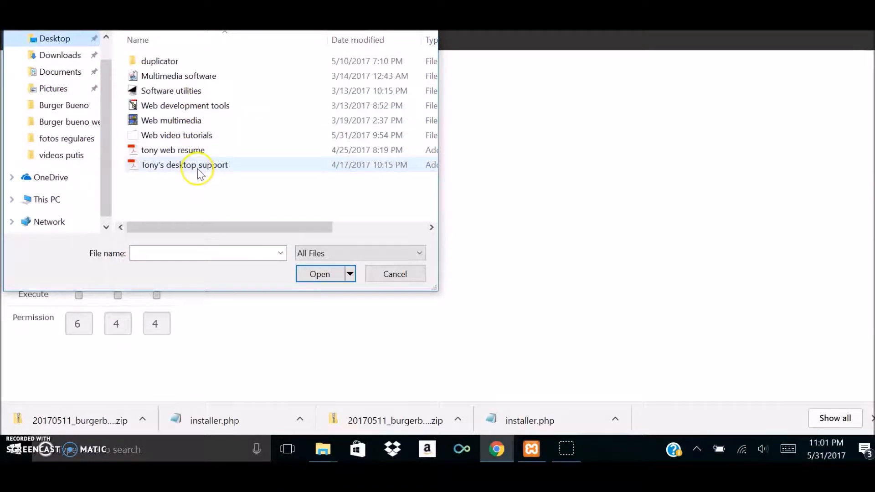
{"action": "left_click", "coordinate": [186, 63]}
{"action": "double_click", "coordinate": [187, 63]}
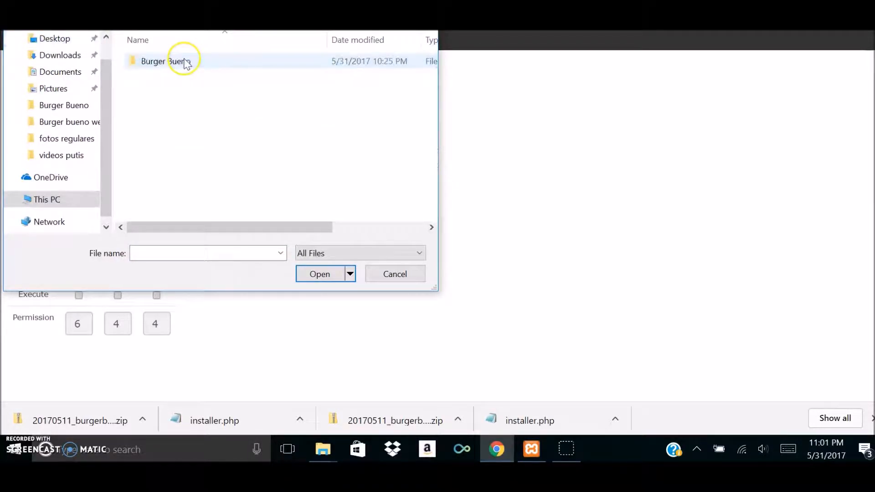
{"action": "double_click", "coordinate": [189, 66]}
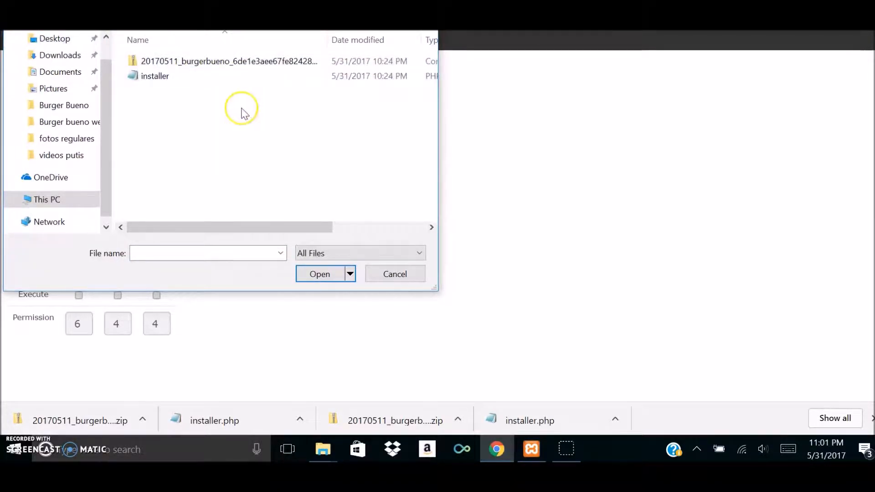
Upload the installer PHP file from the Burger Bueno folder and return to the public_html directory.
{"action": "right_click", "coordinate": [201, 76]}
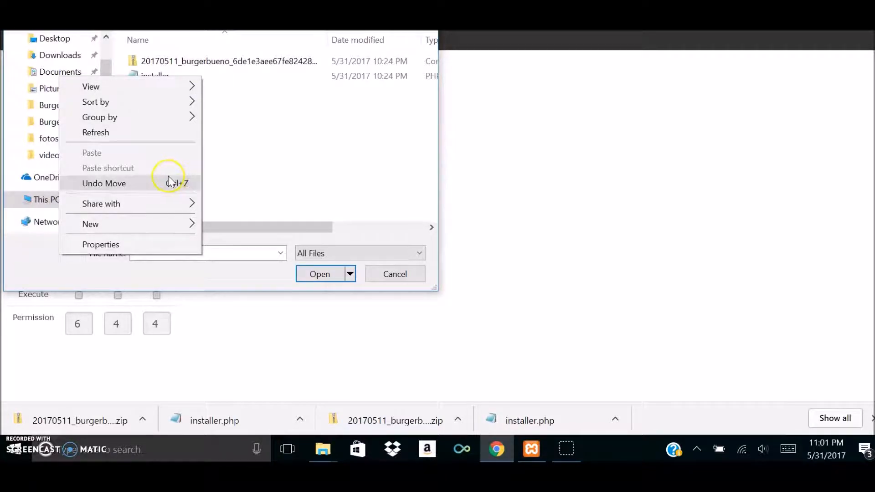
{"action": "left_click", "coordinate": [250, 110]}
{"action": "left_click", "coordinate": [182, 76]}
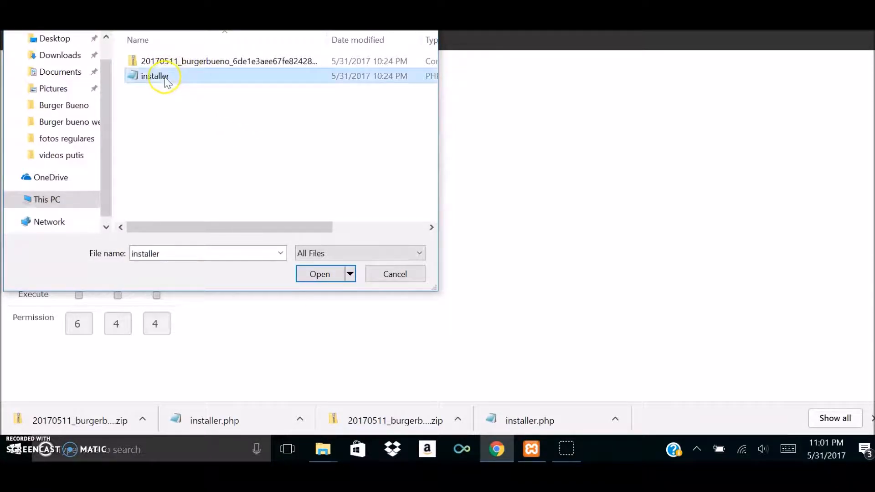
{"action": "left_click", "coordinate": [313, 275]}
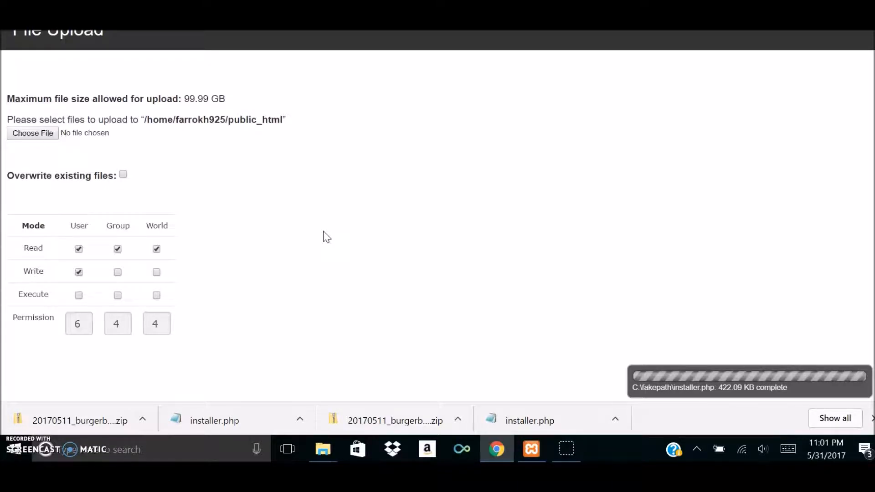
{"action": "scroll", "coordinate": [316, 225], "scroll_direction": "down", "scroll_amount": 1}
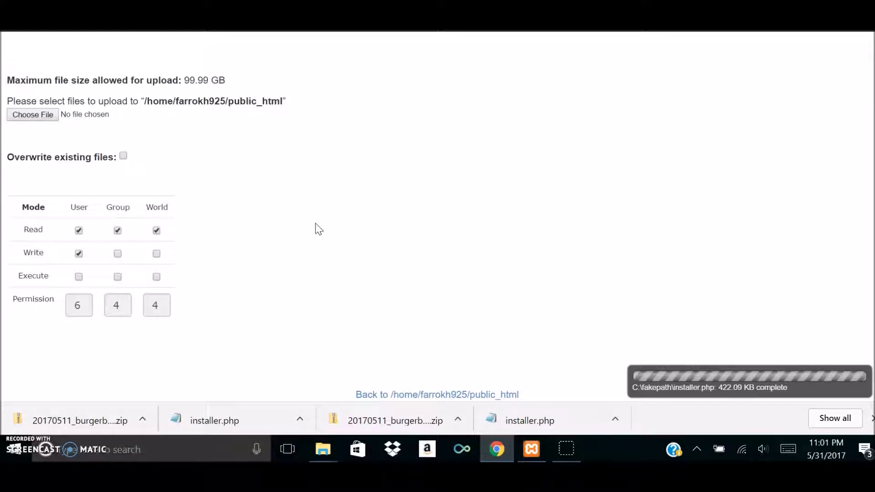
{"action": "left_click", "coordinate": [328, 223]}
{"action": "left_click", "coordinate": [51, 45]}
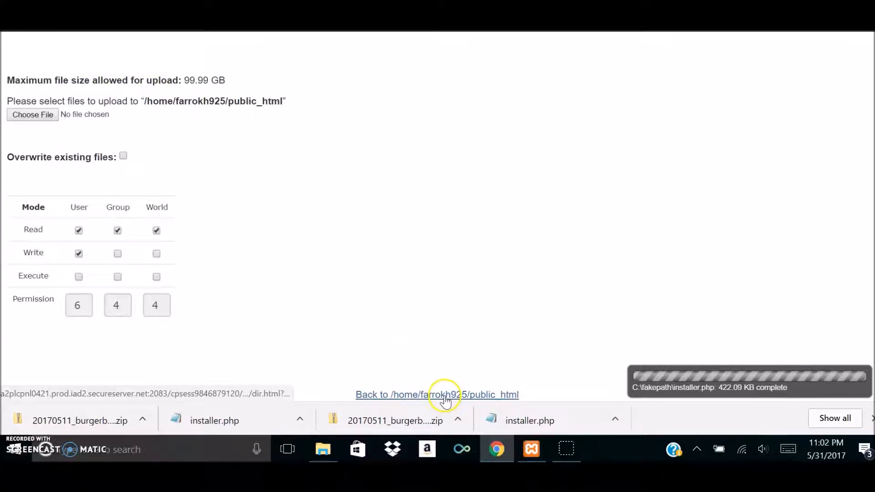
{"action": "left_click", "coordinate": [444, 396]}
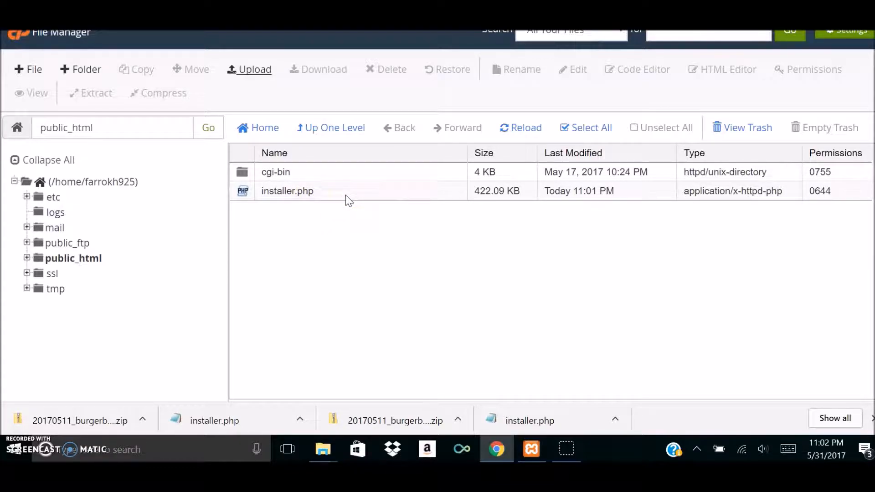
Upload the 20170511_burgerbueno zip archive to public_html and return to the directory listing.
{"action": "left_click", "coordinate": [249, 71]}
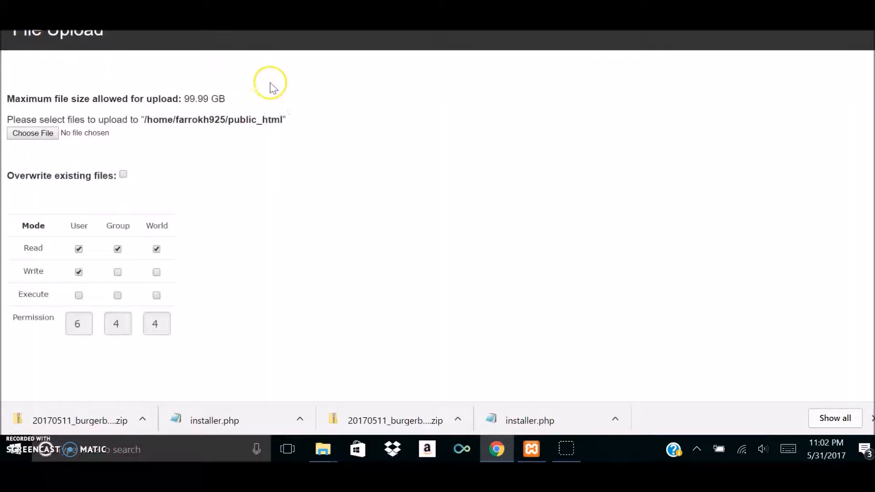
{"action": "left_click", "coordinate": [27, 133]}
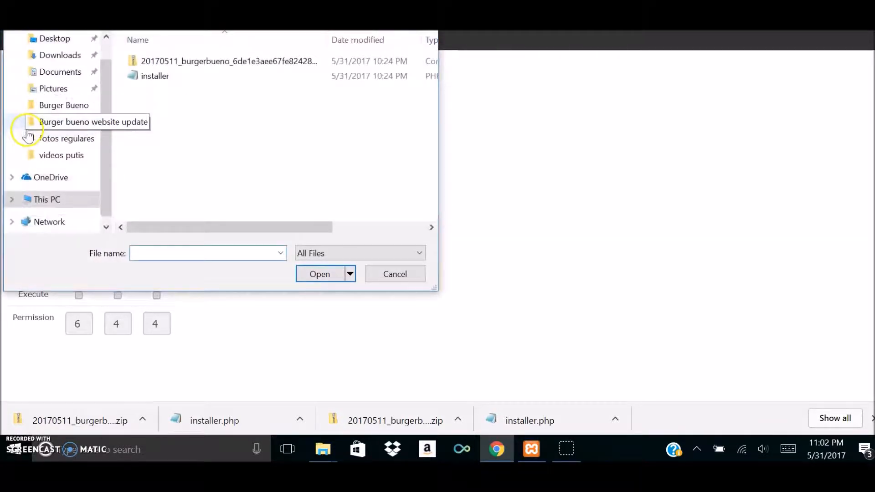
{"action": "left_click", "coordinate": [224, 66]}
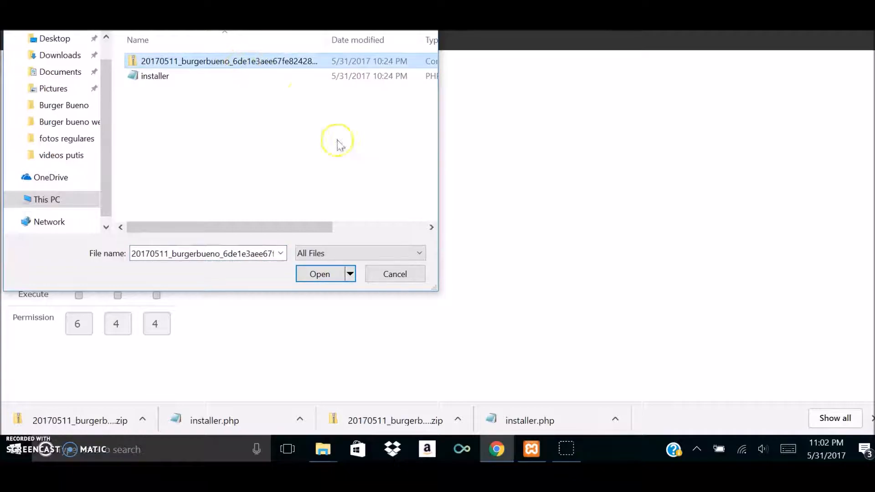
{"action": "left_click", "coordinate": [320, 275]}
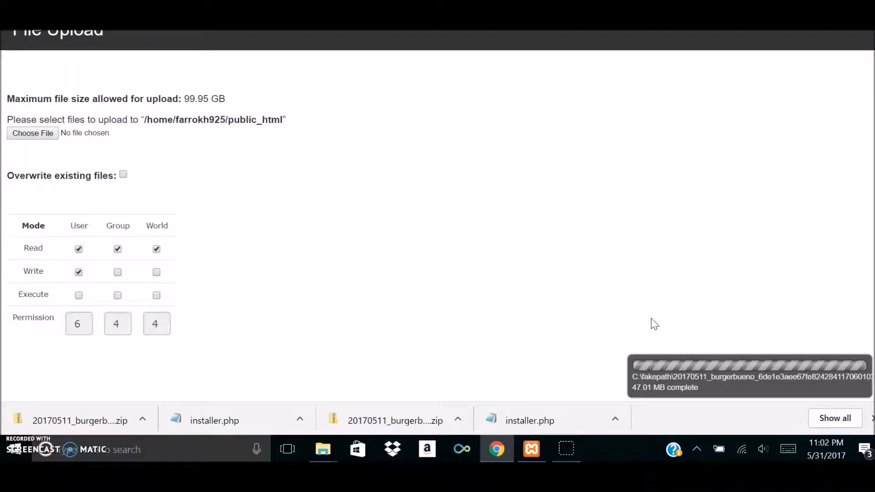
{"action": "left_click", "coordinate": [683, 291]}
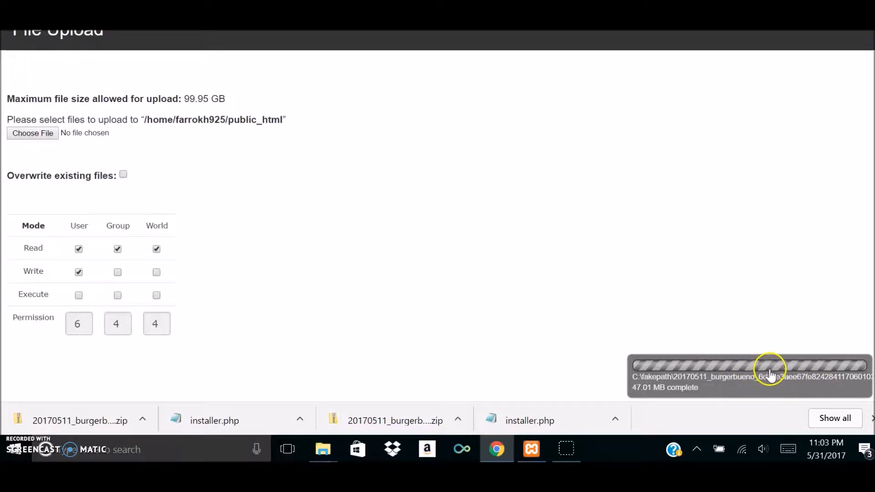
{"action": "scroll", "coordinate": [328, 246], "scroll_direction": "down", "scroll_amount": 1}
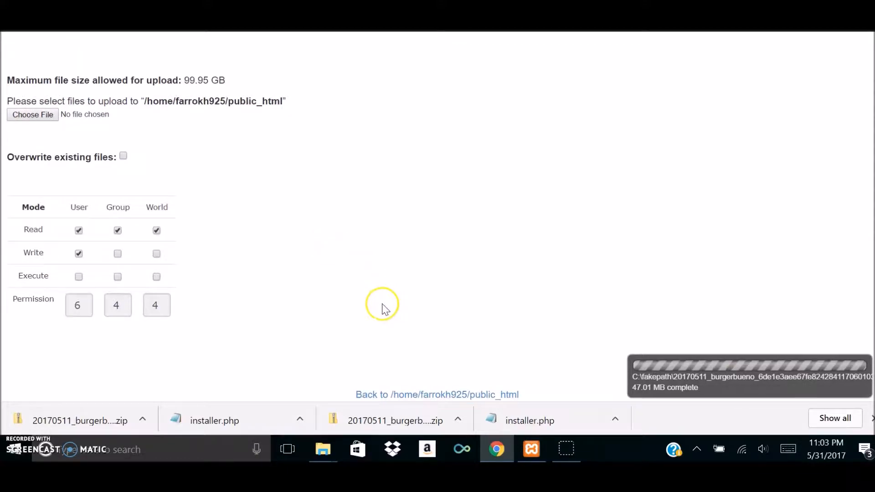
{"action": "left_click", "coordinate": [444, 394]}
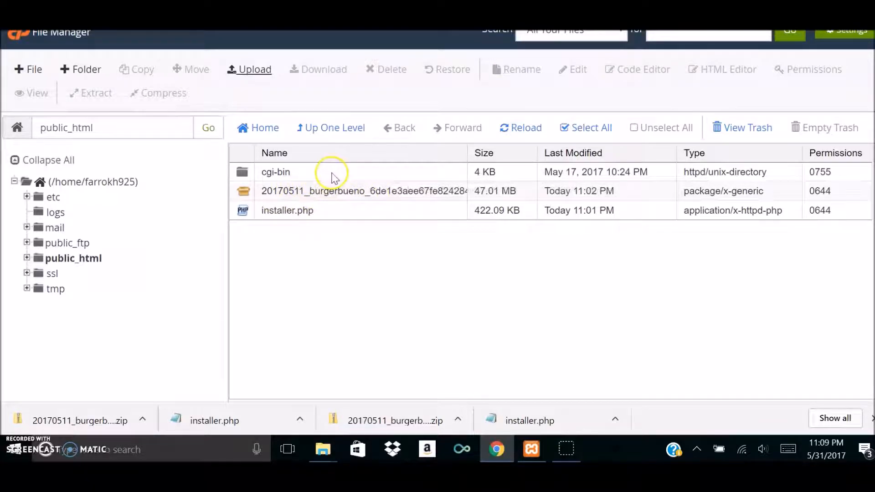
Open the Duplicator installer at burgerbueno.com/installer.php in the browser.
{"action": "left_click", "coordinate": [656, 31]}
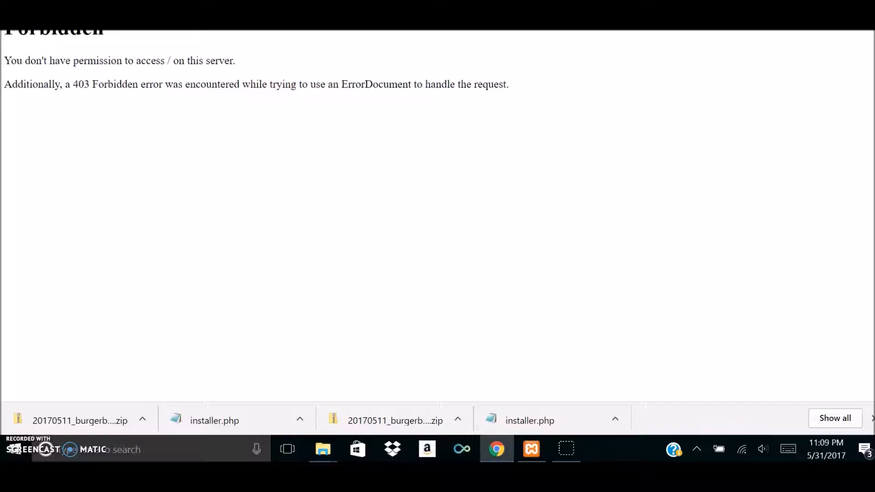
{"action": "type", "text": "/"}
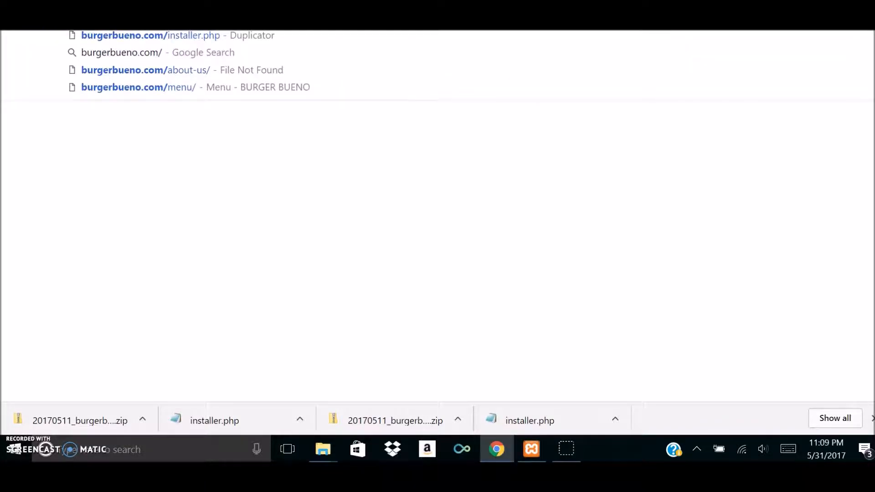
{"action": "type", "text": "installer"}
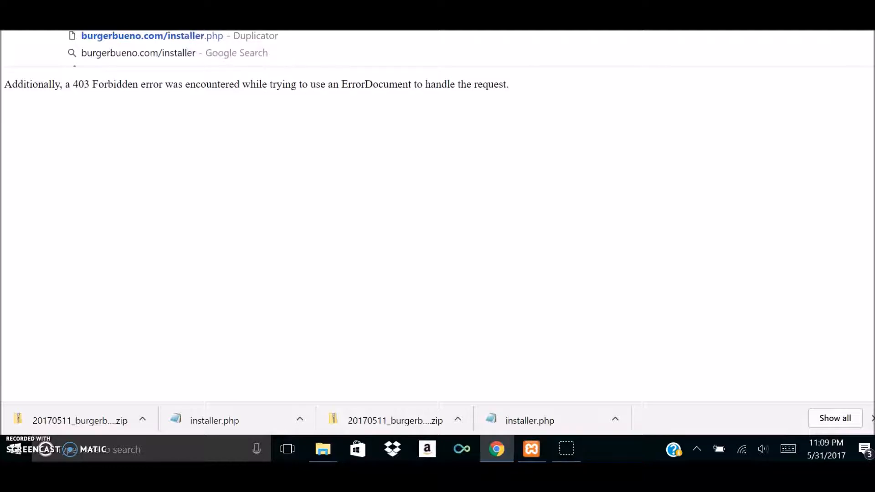
{"action": "type", "text": ".php"}
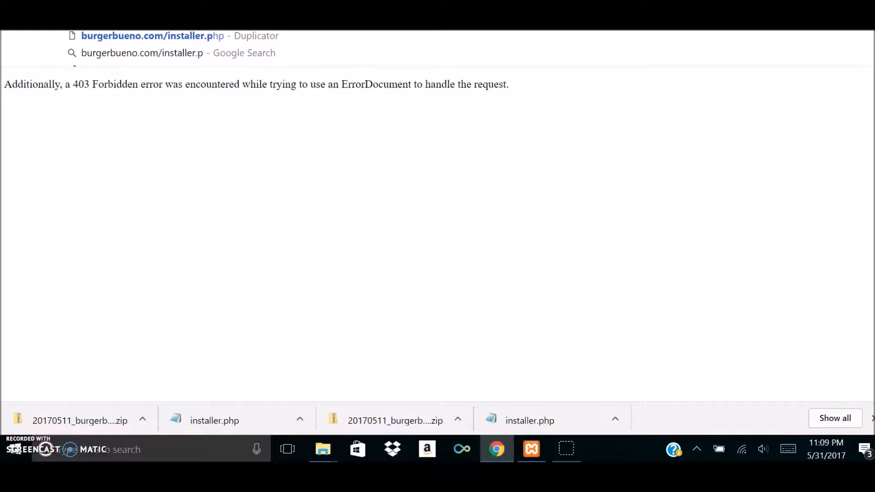
{"action": "key", "text": "Return"}
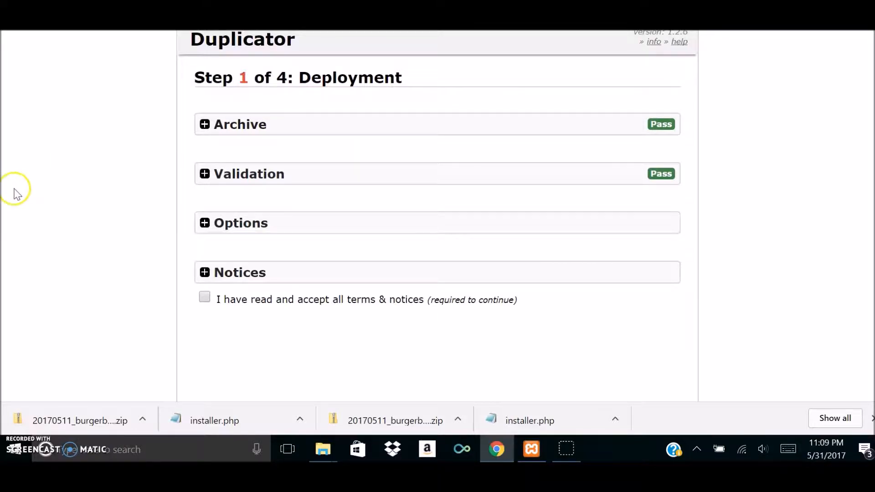
Accept the terms and notices in Step 1 of the Duplicator installer and try to run the deployment.
{"action": "scroll", "coordinate": [27, 187], "scroll_direction": "down", "scroll_amount": 2}
{"action": "scroll", "coordinate": [76, 224], "scroll_direction": "up", "scroll_amount": 2}
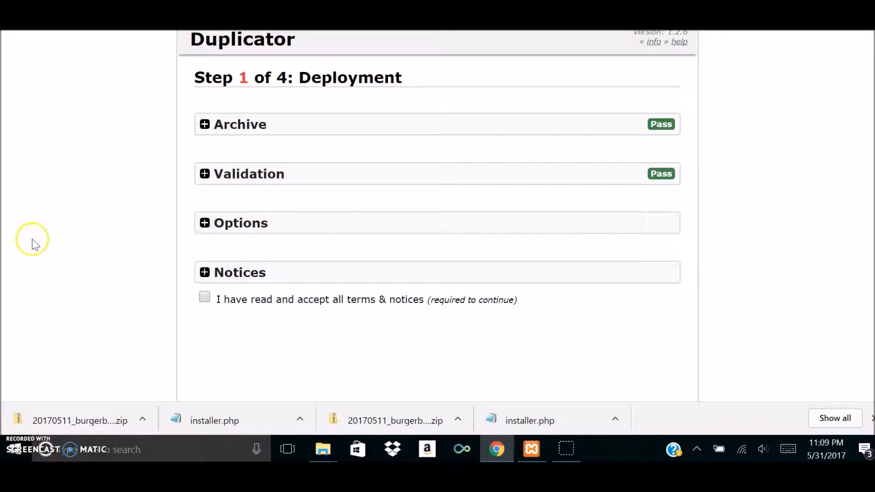
{"action": "scroll", "coordinate": [34, 244], "scroll_direction": "down", "scroll_amount": 2}
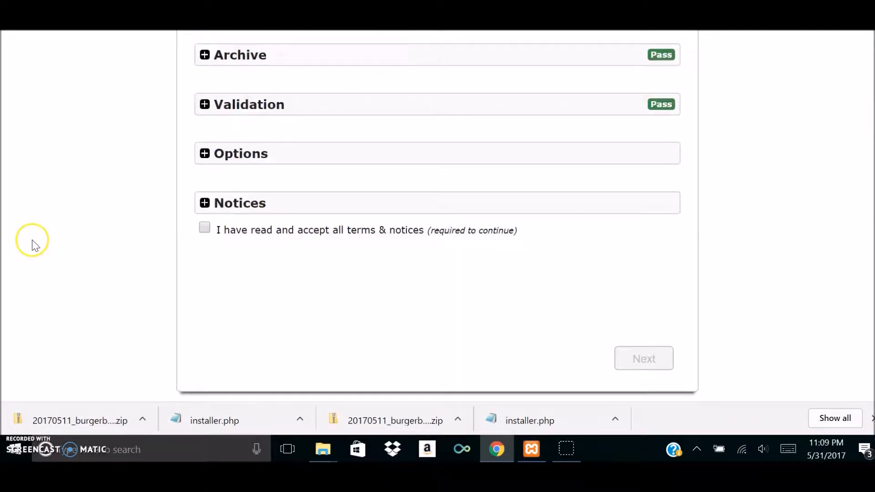
{"action": "left_click", "coordinate": [201, 229]}
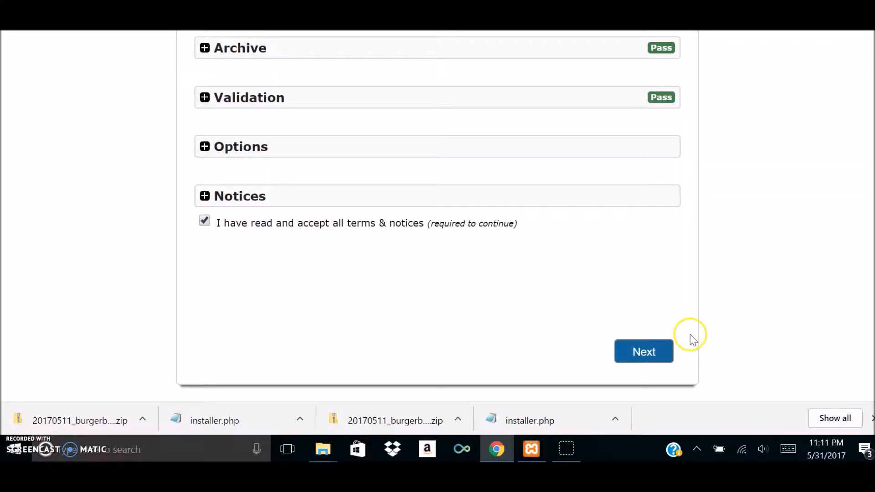
{"action": "scroll", "coordinate": [715, 211], "scroll_direction": "up", "scroll_amount": 2}
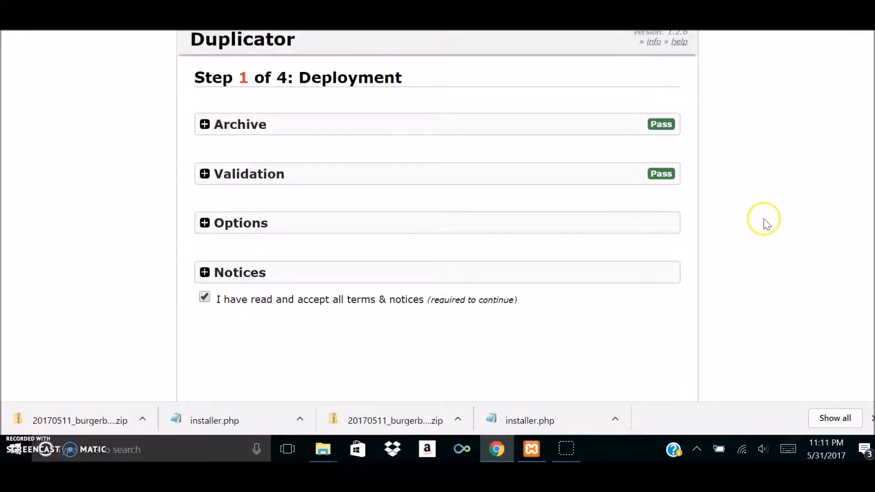
{"action": "scroll", "coordinate": [766, 221], "scroll_direction": "down", "scroll_amount": 3}
{"action": "left_click", "coordinate": [643, 350]}
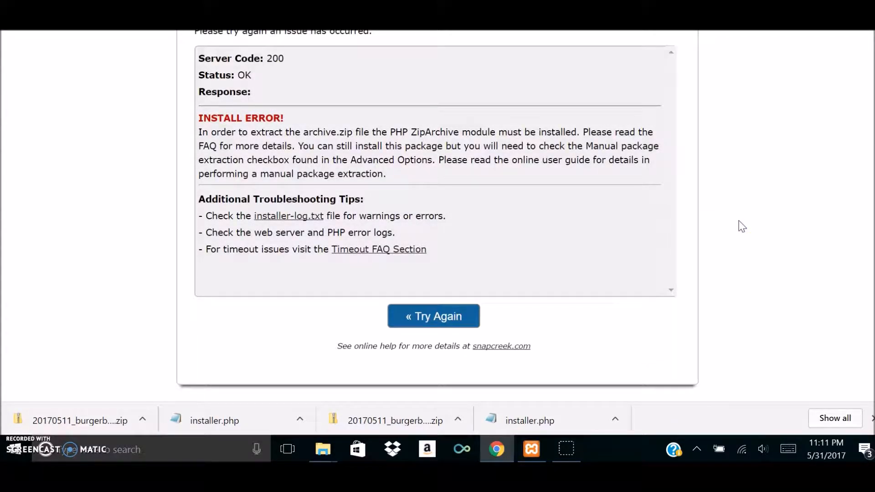
{"action": "scroll", "coordinate": [741, 226], "scroll_direction": "up", "scroll_amount": 2}
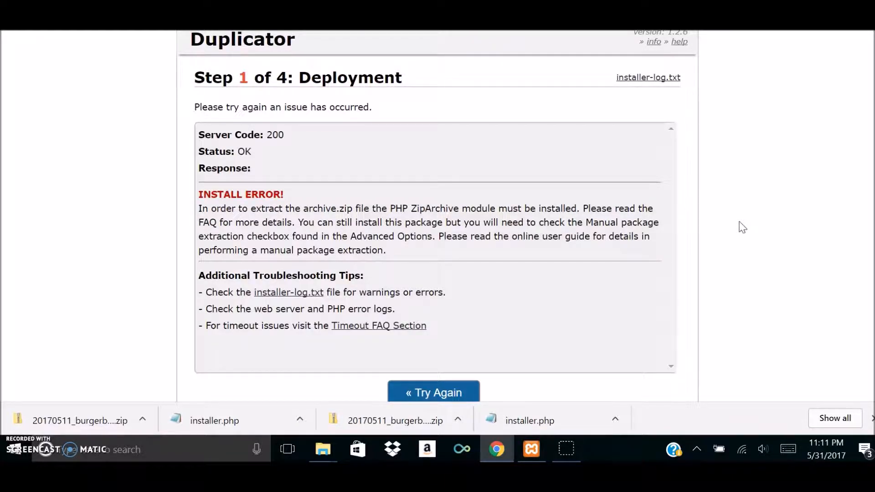
{"action": "scroll", "coordinate": [742, 230], "scroll_direction": "down", "scroll_amount": 2}
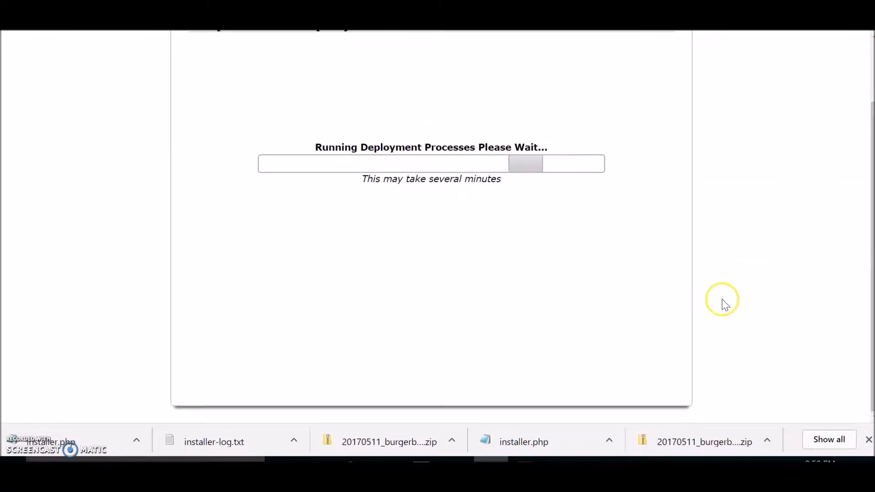
{"action": "scroll", "coordinate": [724, 287], "scroll_direction": "up", "scroll_amount": 2}
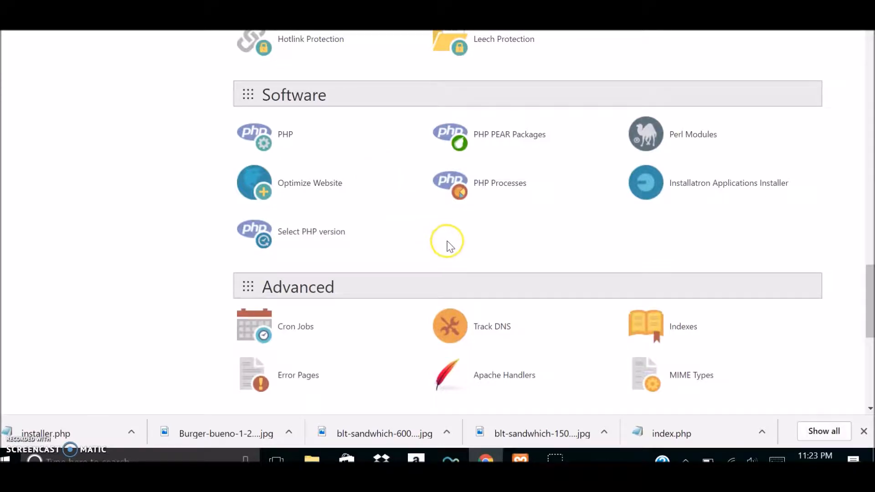
Review the PHP extensions list, including zip, in cPanel's PHP version selector and return to the cPanel home page.
{"action": "scroll", "coordinate": [119, 226], "scroll_direction": "down", "scroll_amount": 7}
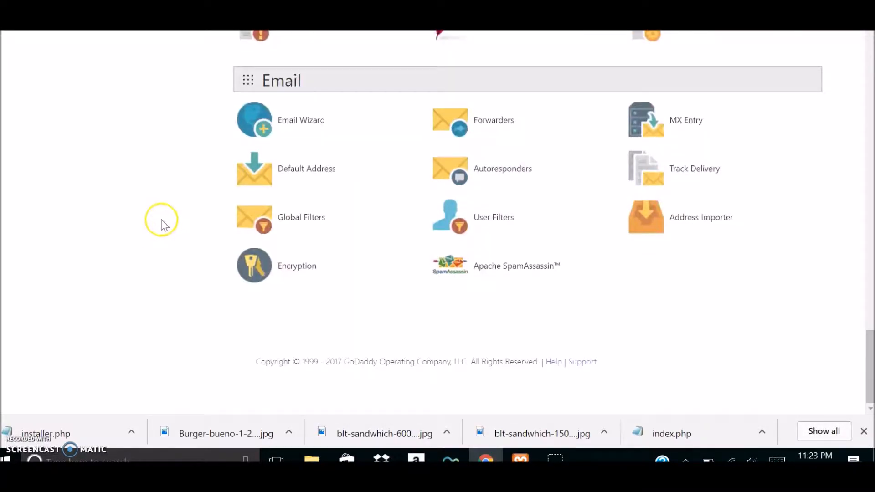
{"action": "scroll", "coordinate": [162, 223], "scroll_direction": "up", "scroll_amount": 3}
{"action": "scroll", "coordinate": [164, 225], "scroll_direction": "up", "scroll_amount": 3}
{"action": "scroll", "coordinate": [164, 225], "scroll_direction": "up", "scroll_amount": 2}
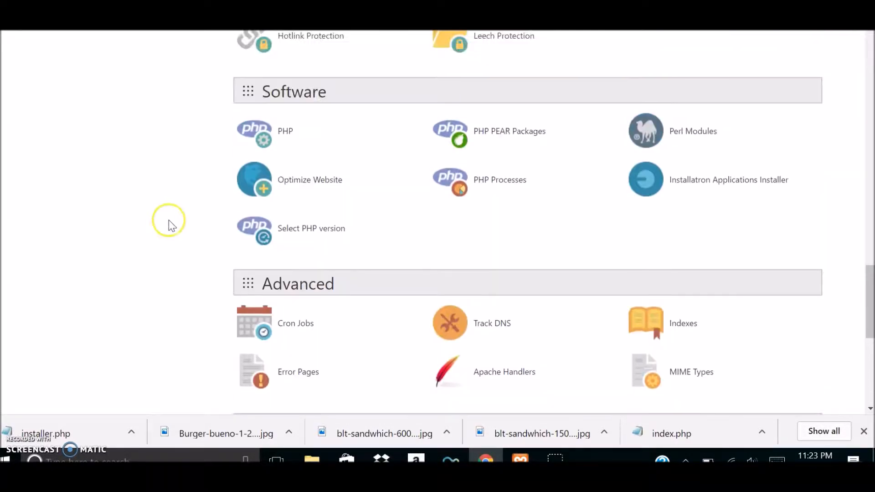
{"action": "left_click", "coordinate": [320, 230]}
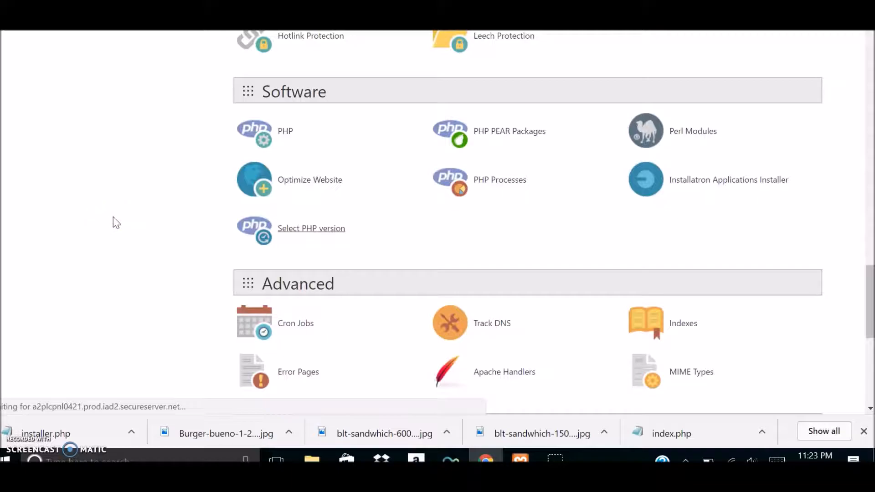
{"action": "scroll", "coordinate": [168, 220], "scroll_direction": "down", "scroll_amount": 3}
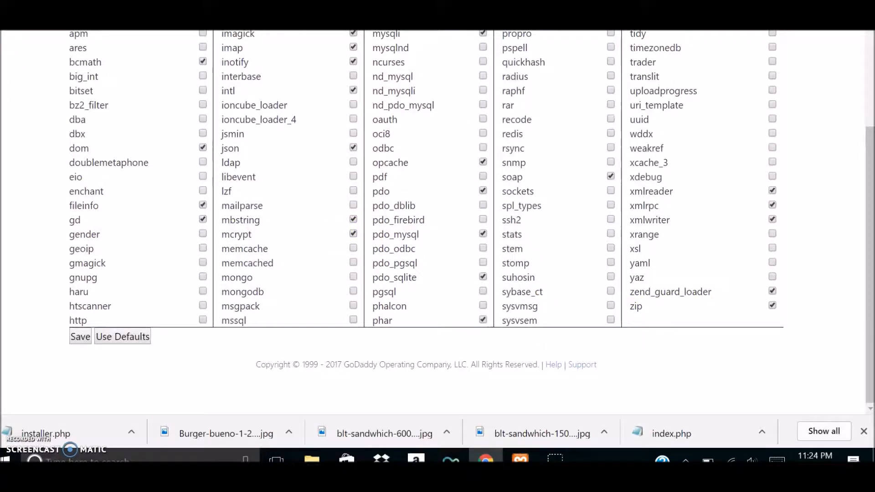
{"action": "key", "text": "alt+Left"}
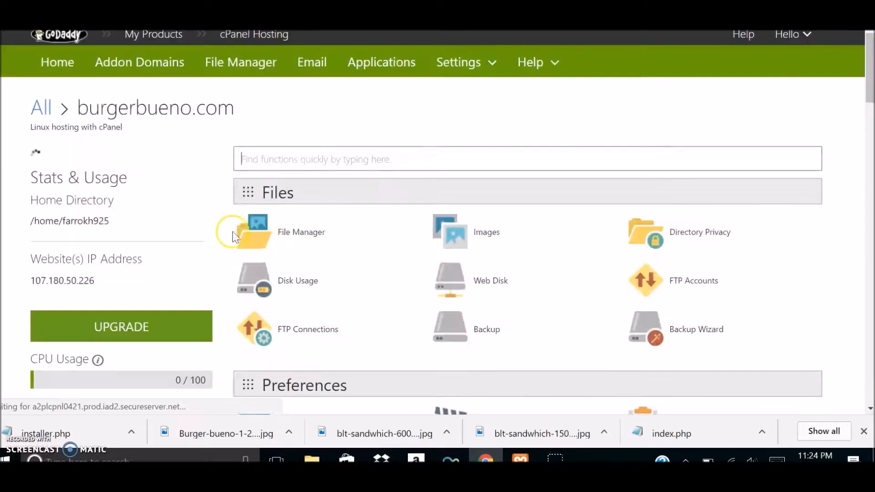
{"action": "scroll", "coordinate": [416, 283], "scroll_direction": "down", "scroll_amount": 3}
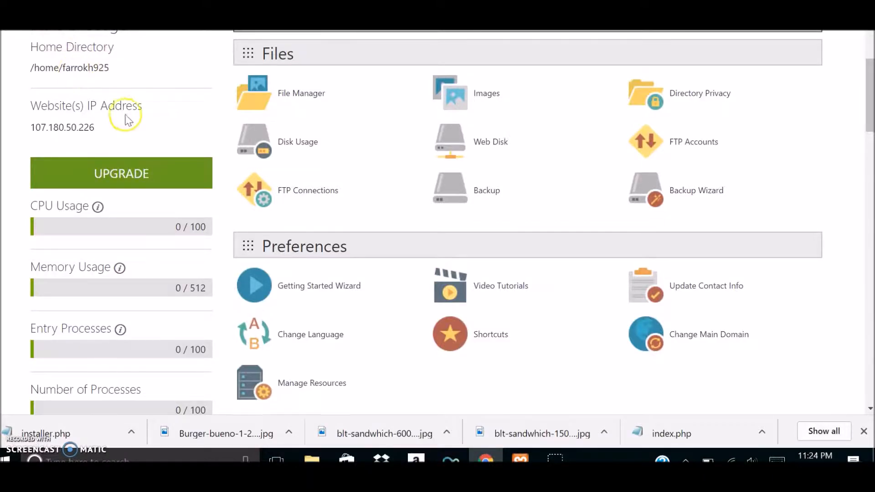
{"action": "scroll", "coordinate": [127, 120], "scroll_direction": "down", "scroll_amount": 3}
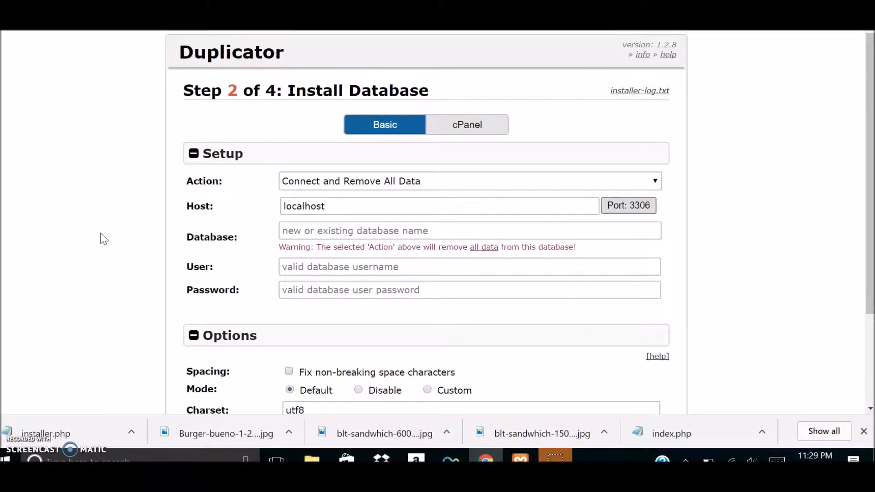
Set both the database name and the database user to burgerbueno in Step 2 of the Duplicator installer.
{"action": "left_click", "coordinate": [350, 231]}
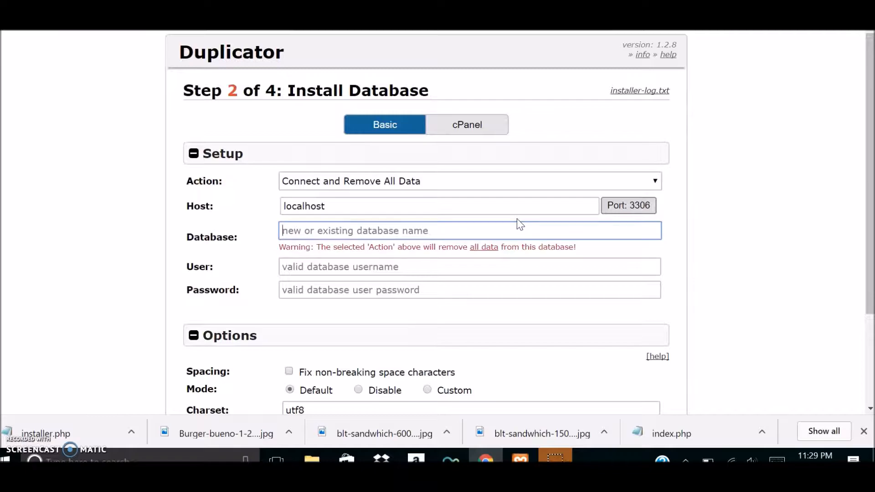
{"action": "type", "text": "b"}
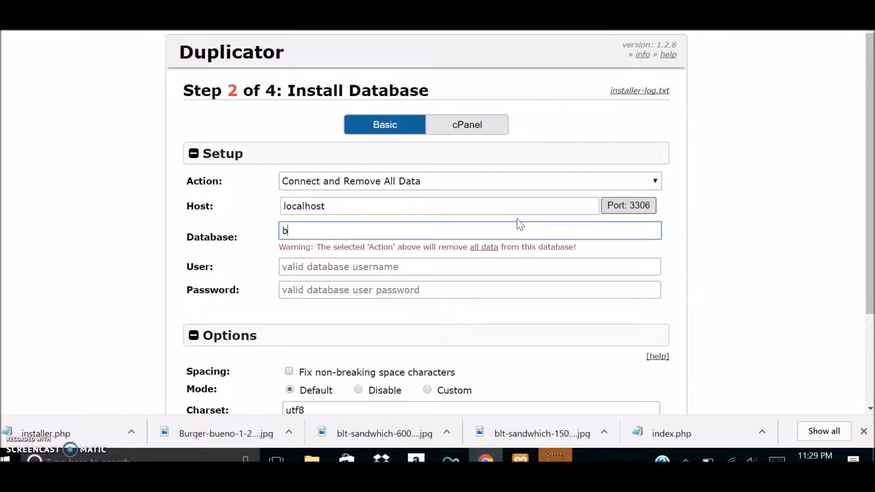
{"action": "type", "text": "urgerbueno"}
{"action": "key", "text": "Tab"}
{"action": "type", "text": "burgerbueno"}
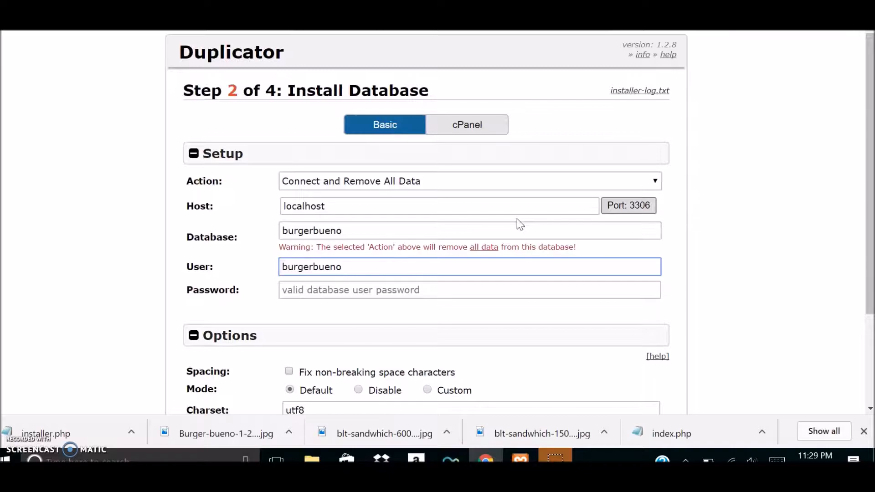
Enter the database user's password and confirm running the database installation with these settings.
{"action": "key", "text": "Tab"}
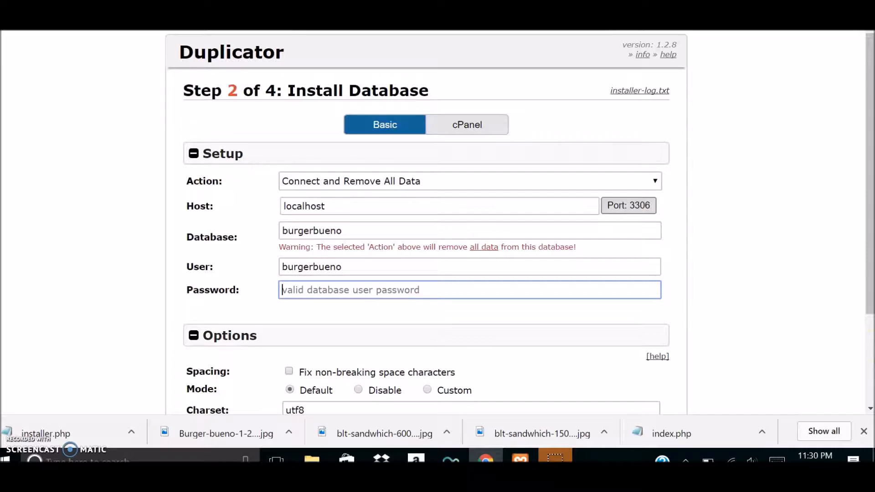
{"action": "type", "text": "Lo"}
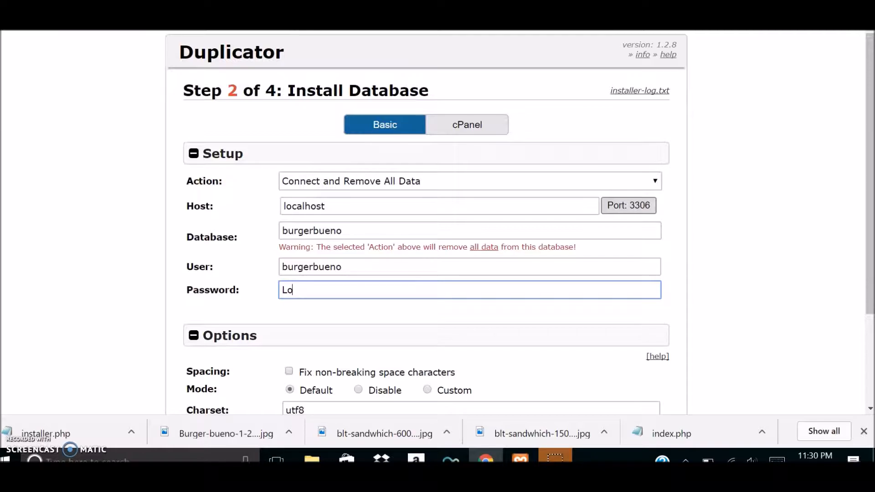
{"action": "key", "text": "BackSpace"}
{"action": "key", "text": "BackSpace"}
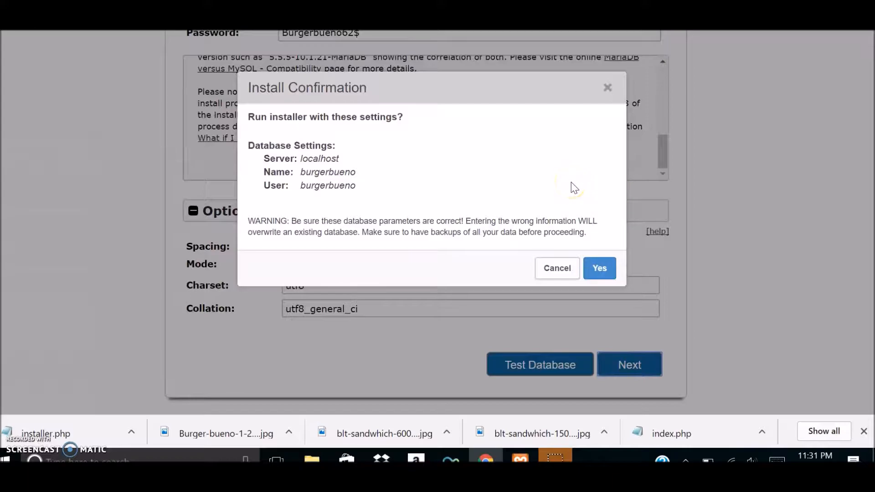
{"action": "left_click", "coordinate": [563, 303]}
{"action": "left_click", "coordinate": [599, 268]}
{"action": "left_click", "coordinate": [613, 270]}
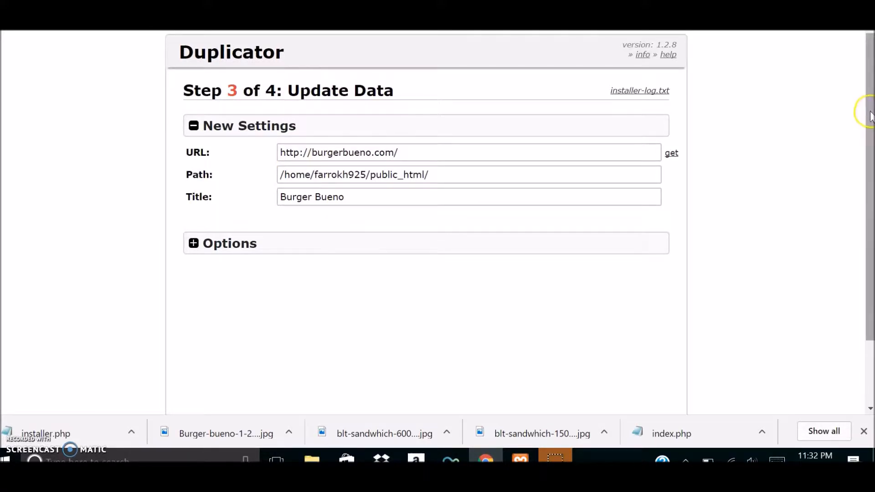
Expand the Step 3 options, review the admin account, scan and WP-Config settings, and run the data update.
{"action": "left_click_drag", "start_coordinate": [871, 99], "coordinate": [860, 136]}
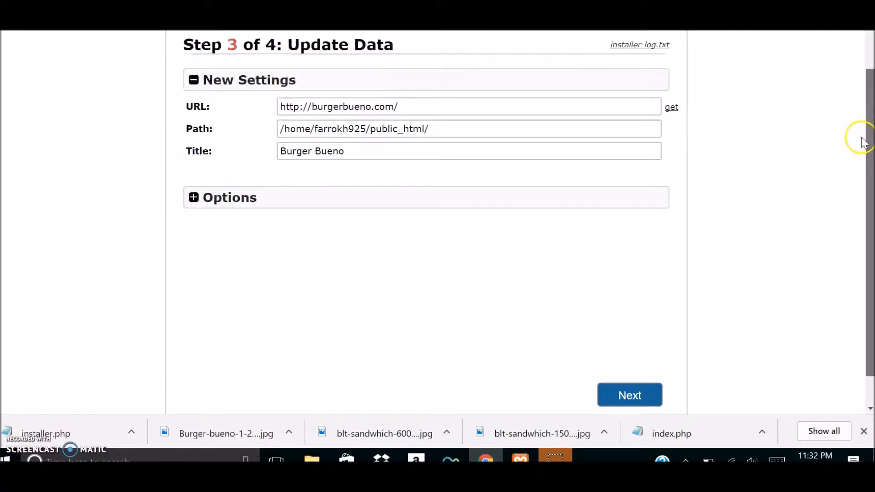
{"action": "left_click", "coordinate": [203, 198]}
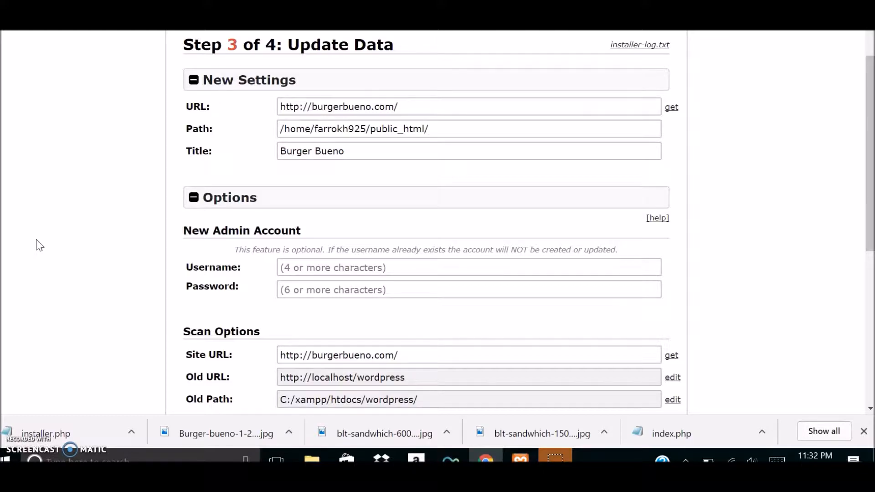
{"action": "scroll", "coordinate": [40, 246], "scroll_direction": "down", "scroll_amount": 3}
{"action": "scroll", "coordinate": [39, 245], "scroll_direction": "up", "scroll_amount": 2}
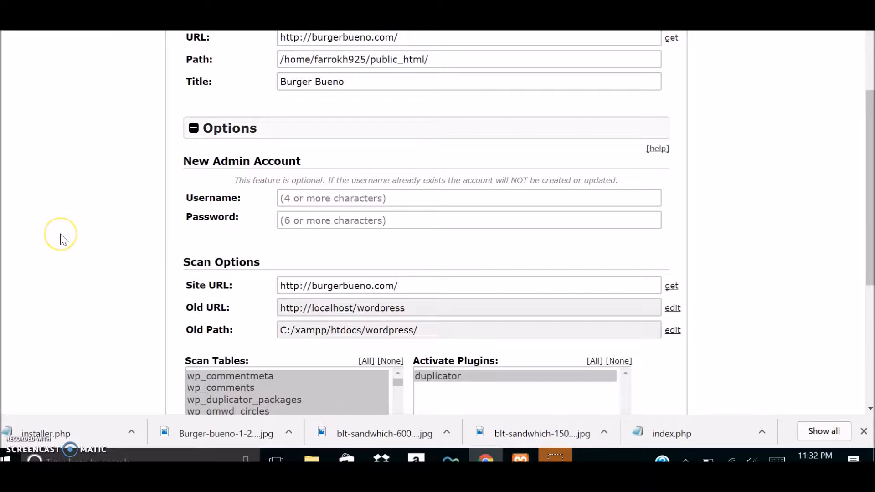
{"action": "scroll", "coordinate": [60, 233], "scroll_direction": "down", "scroll_amount": 3}
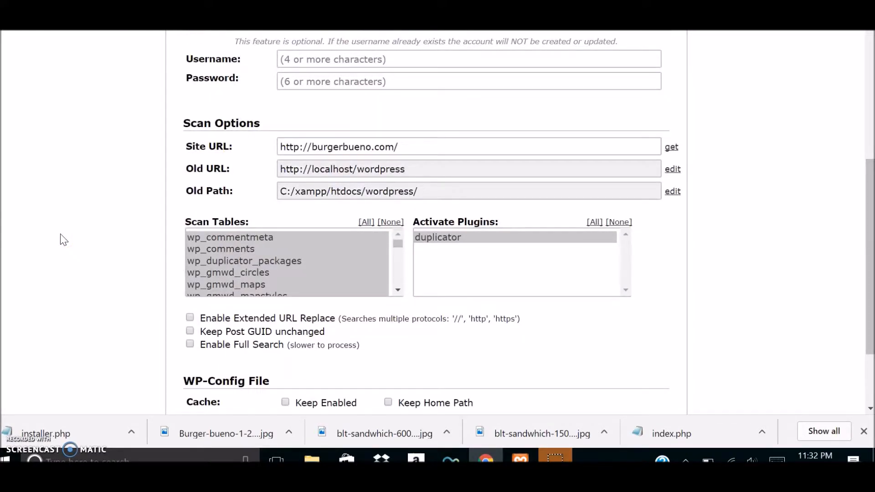
{"action": "scroll", "coordinate": [63, 240], "scroll_direction": "down", "scroll_amount": 2}
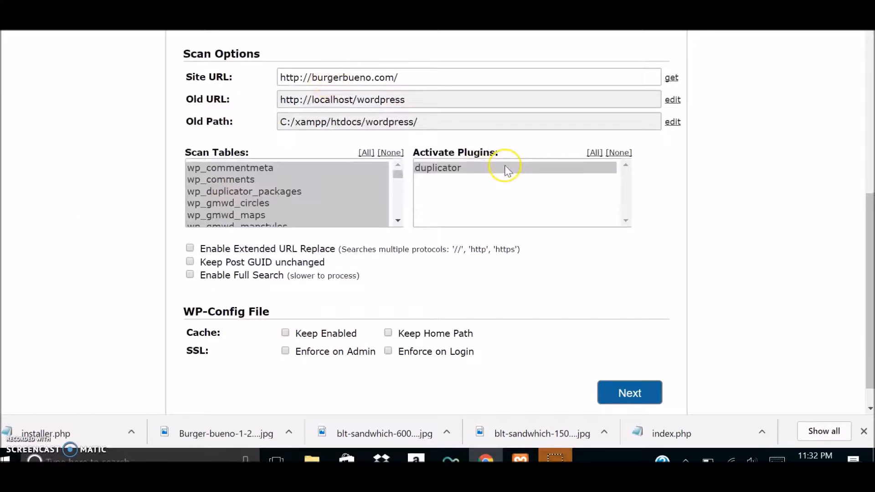
{"action": "left_click", "coordinate": [637, 393]}
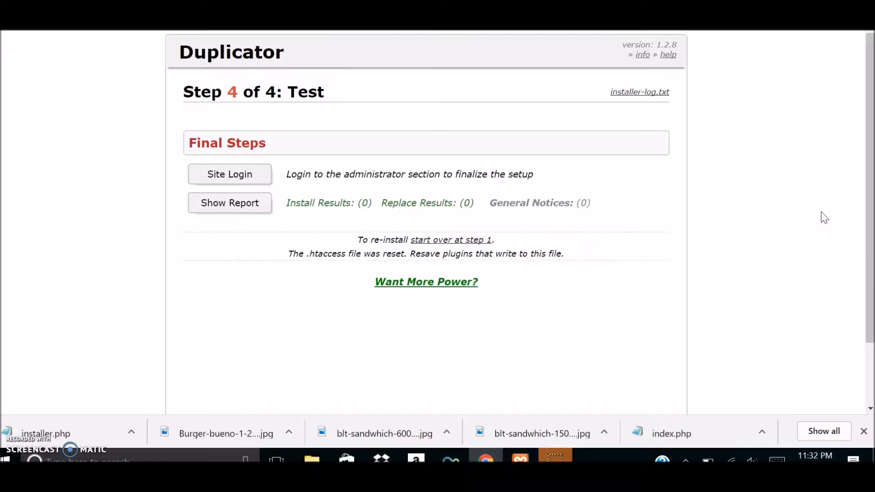
Open the WordPress administrator login from the installer's Final Steps.
{"action": "left_click", "coordinate": [817, 212]}
{"action": "left_click", "coordinate": [811, 226]}
{"action": "scroll", "coordinate": [811, 227], "scroll_direction": "down", "scroll_amount": 2}
{"action": "left_click", "coordinate": [808, 247]}
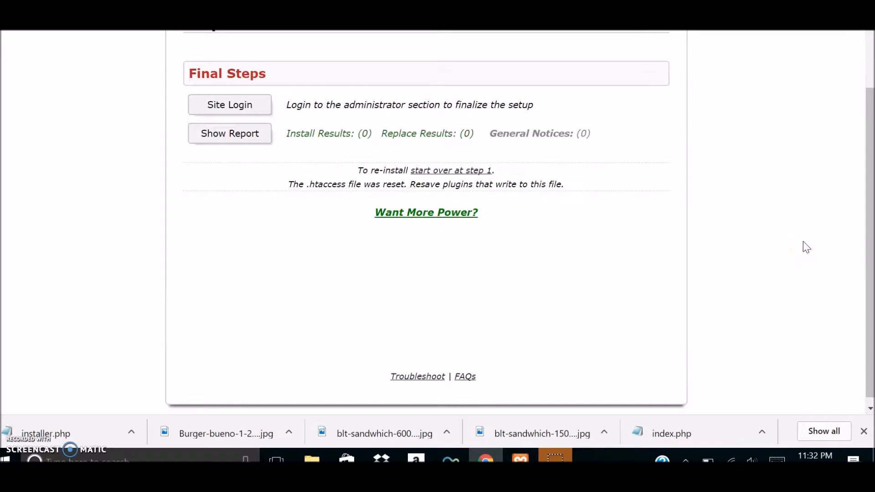
{"action": "left_click", "coordinate": [791, 239]}
{"action": "scroll", "coordinate": [391, 146], "scroll_direction": "up", "scroll_amount": 1}
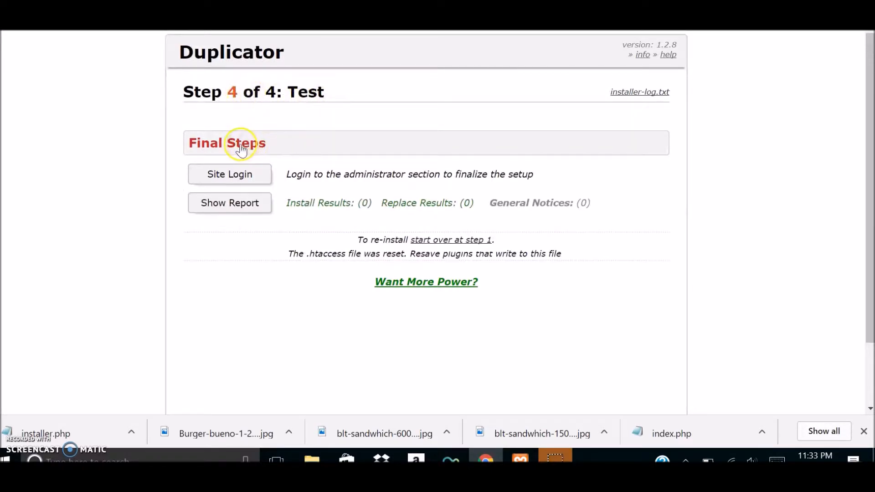
{"action": "left_click", "coordinate": [231, 173]}
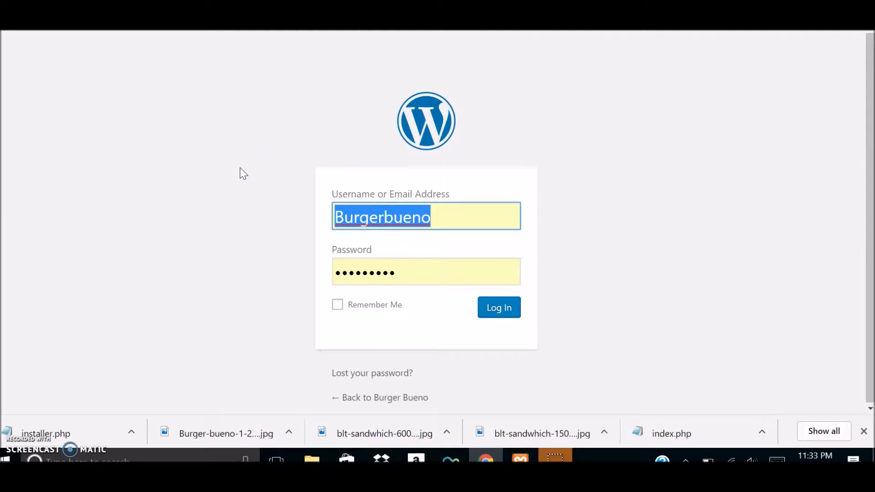
Try to log in to WordPress with the prefilled Burgerbueno username and saved password.
{"action": "left_click", "coordinate": [500, 312]}
{"action": "left_click_drag", "start_coordinate": [483, 311], "coordinate": [307, 306]}
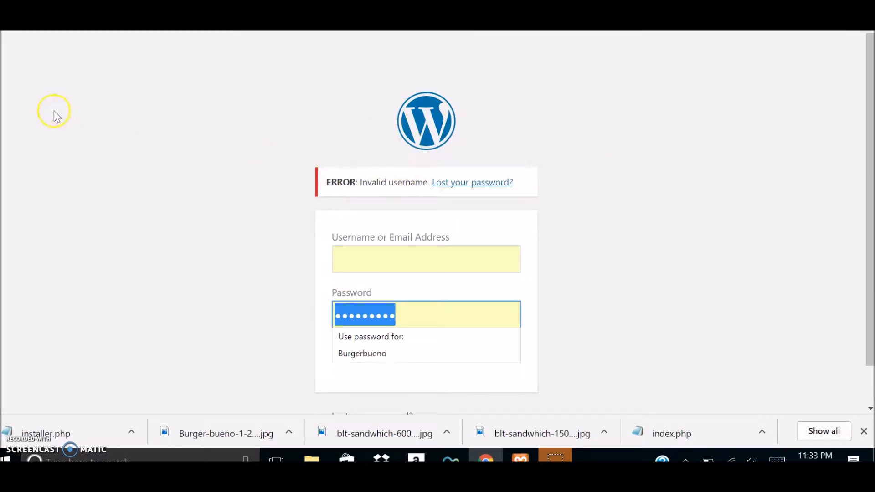
Log in to WordPress with the administrator username and account password, and dismiss the browser's offer to save the password.
{"action": "scroll", "coordinate": [54, 116], "scroll_direction": "down", "scroll_amount": 1}
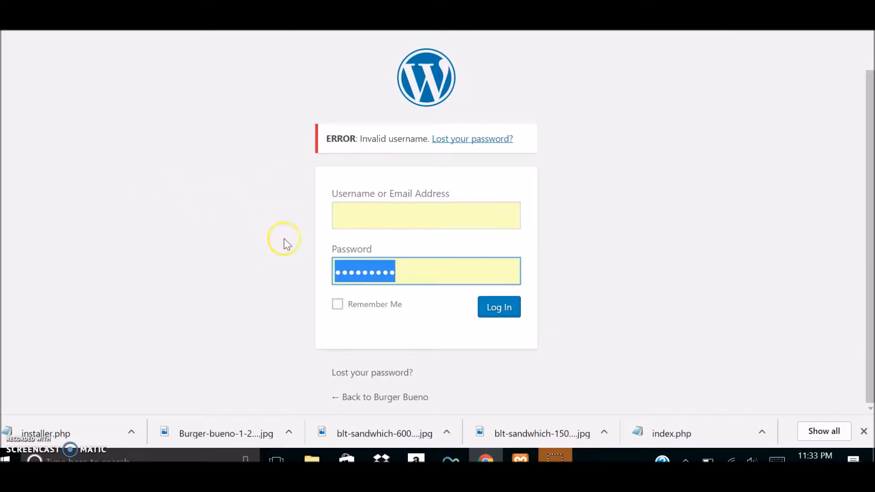
{"action": "left_click", "coordinate": [376, 220]}
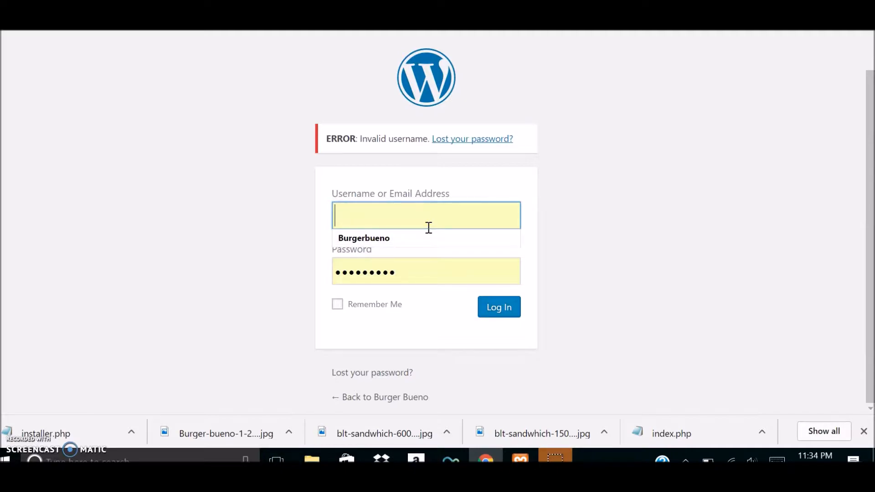
{"action": "type", "text": "to"}
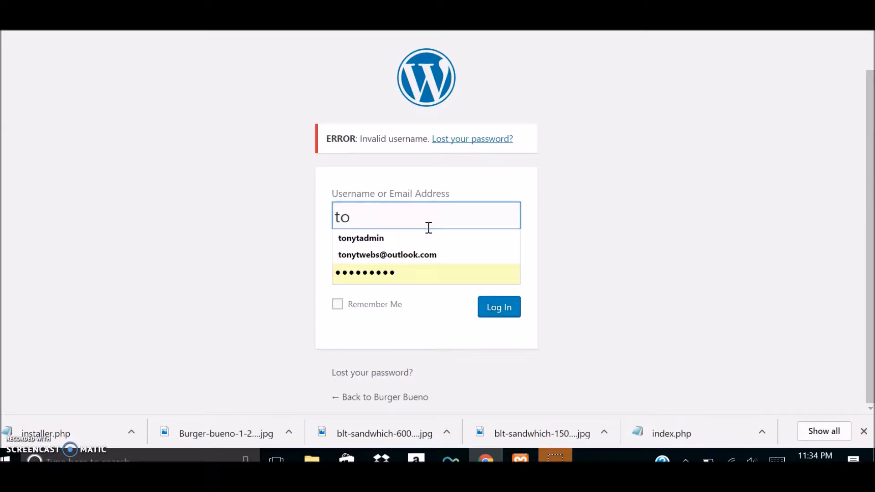
{"action": "type", "text": "nytadmin"}
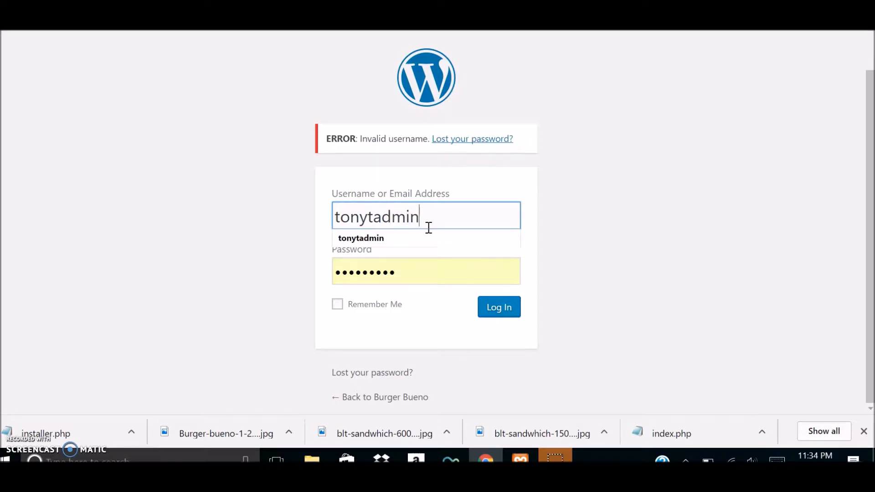
{"action": "key", "text": "Tab"}
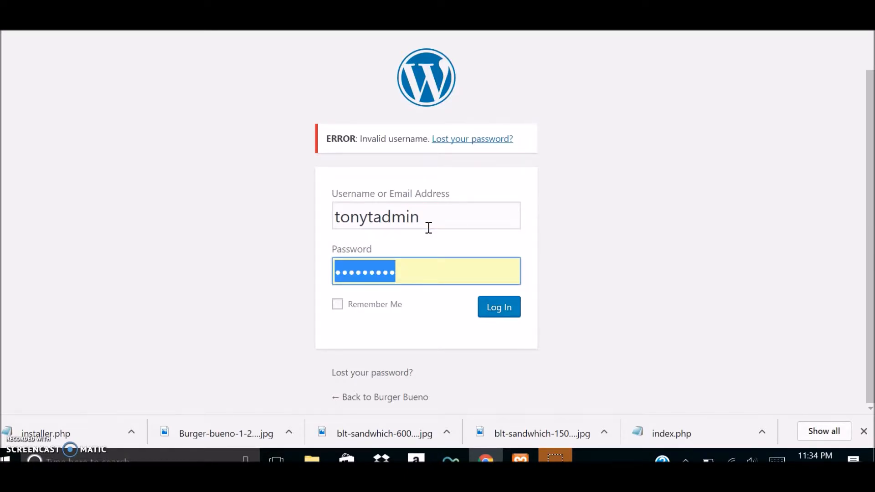
{"action": "type", "text": "******"}
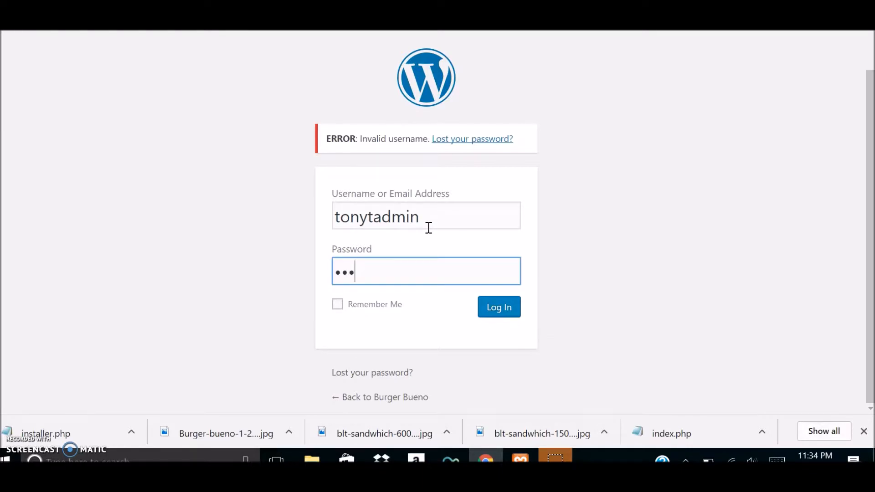
{"action": "type", "text": "******"}
{"action": "left_click", "coordinate": [502, 306]}
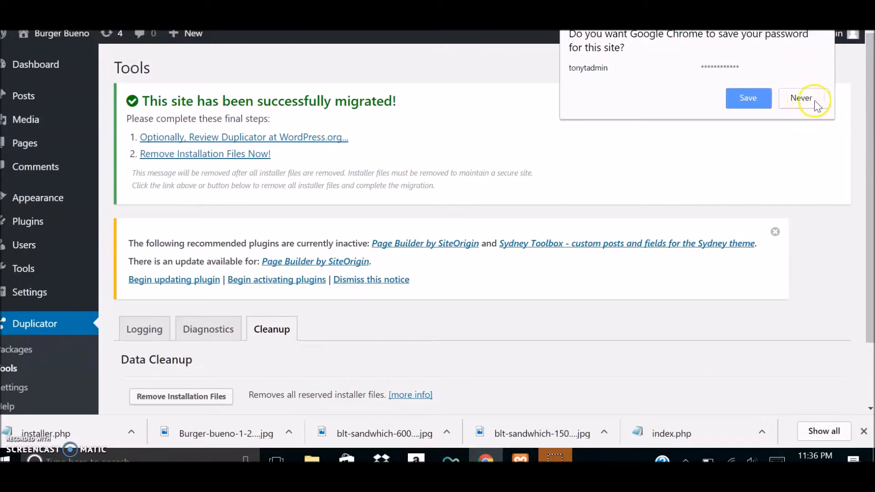
{"action": "left_click", "coordinate": [852, 144]}
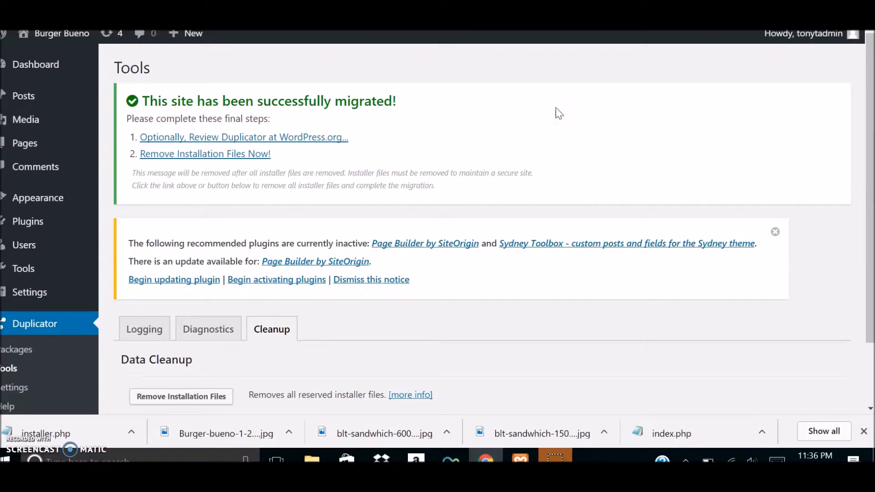
{"action": "scroll", "coordinate": [569, 109], "scroll_direction": "down", "scroll_amount": 3}
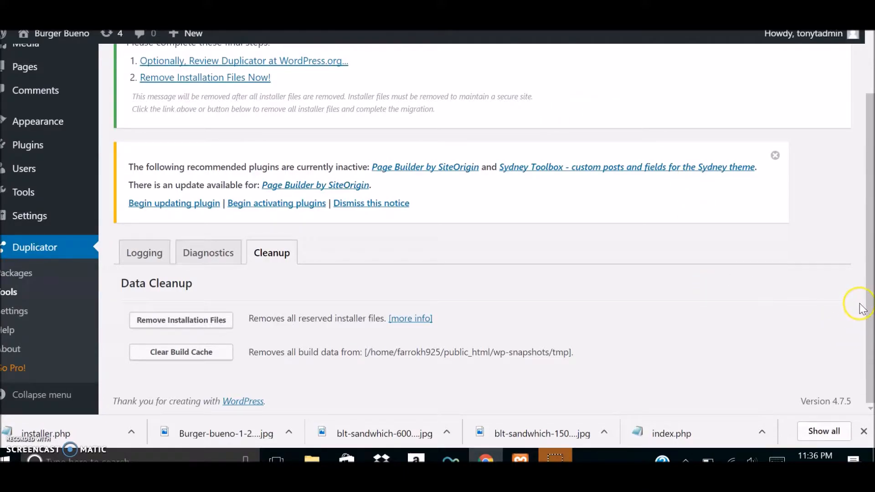
Remove the leftover Duplicator installation files from the migrated site and review the cleanup results.
{"action": "scroll", "coordinate": [861, 302], "scroll_direction": "up", "scroll_amount": 3}
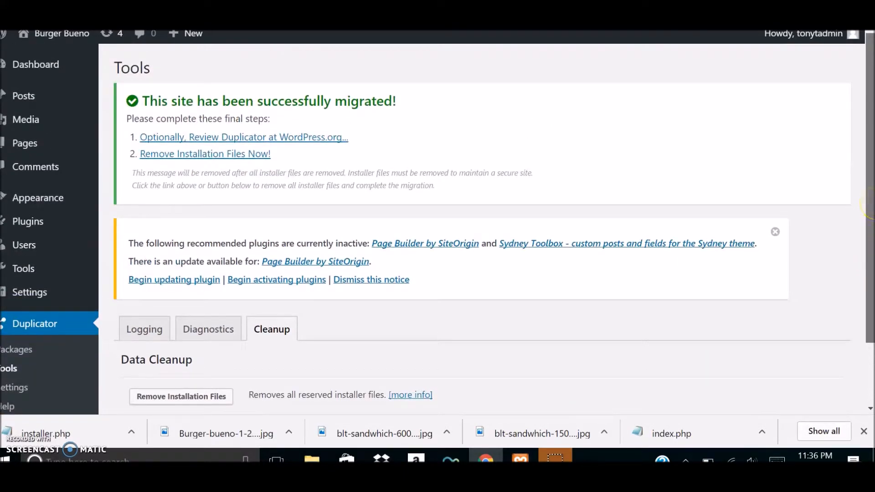
{"action": "scroll", "coordinate": [861, 290], "scroll_direction": "down", "scroll_amount": 3}
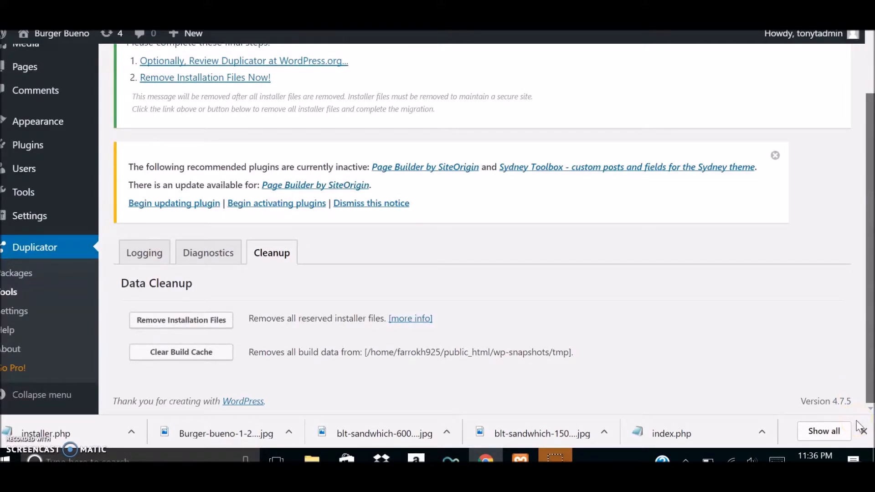
{"action": "scroll", "coordinate": [861, 259], "scroll_direction": "up", "scroll_amount": 2}
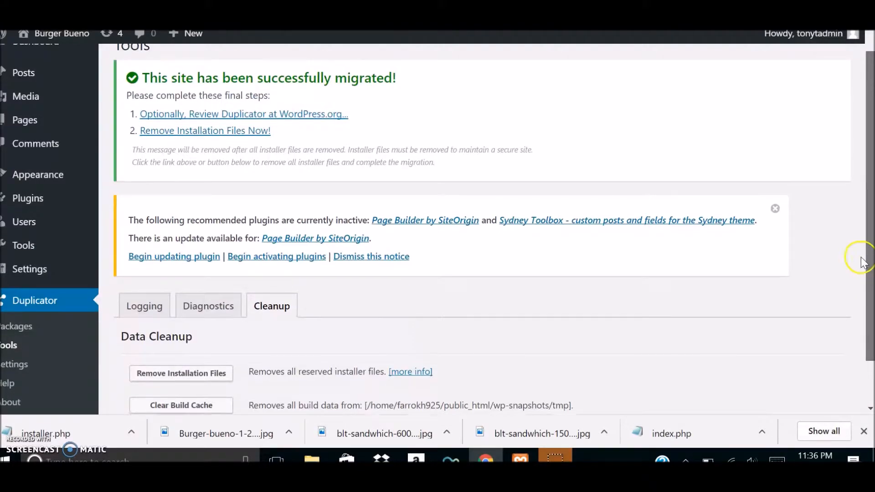
{"action": "scroll", "coordinate": [861, 259], "scroll_direction": "up", "scroll_amount": 1}
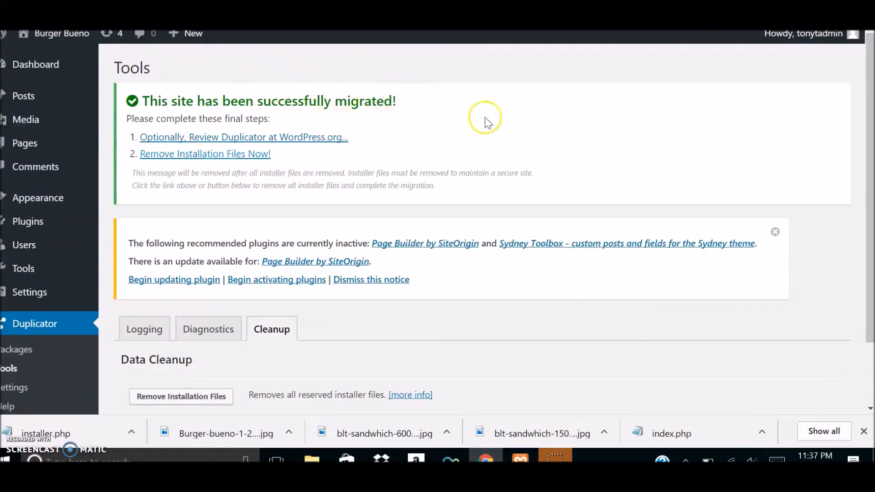
{"action": "left_click", "coordinate": [194, 156]}
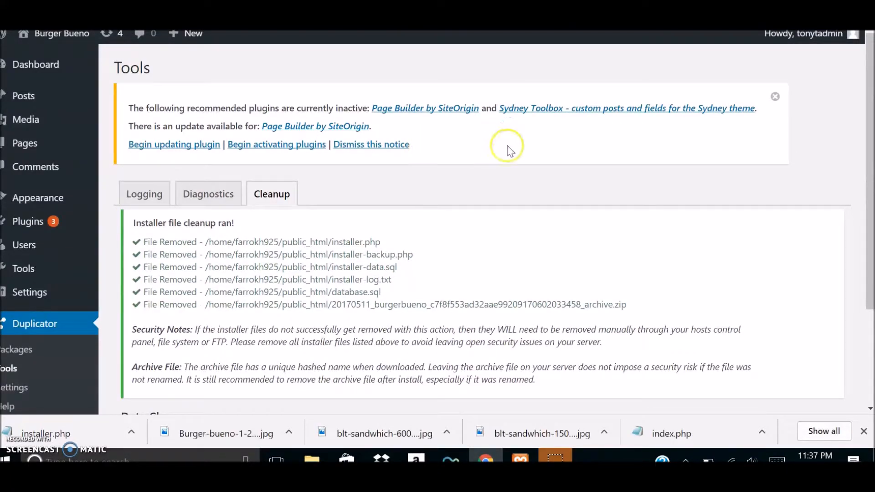
{"action": "left_click_drag", "start_coordinate": [870, 155], "coordinate": [871, 269]}
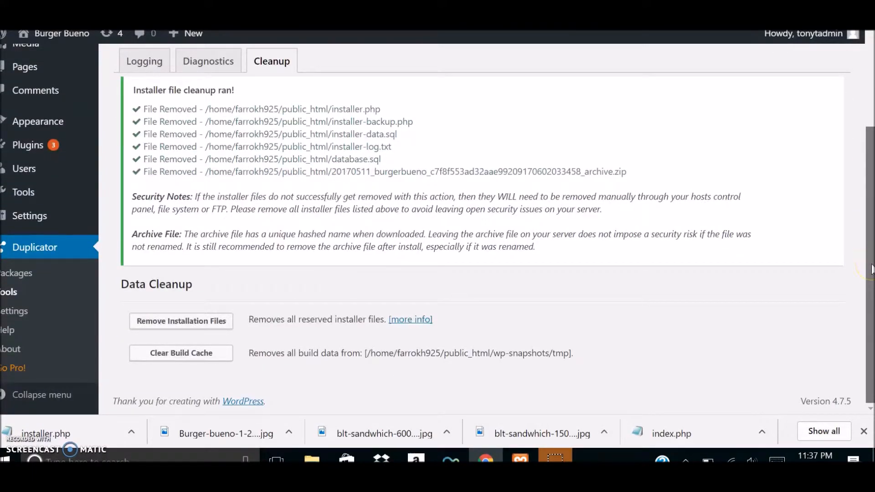
{"action": "left_click", "coordinate": [869, 258]}
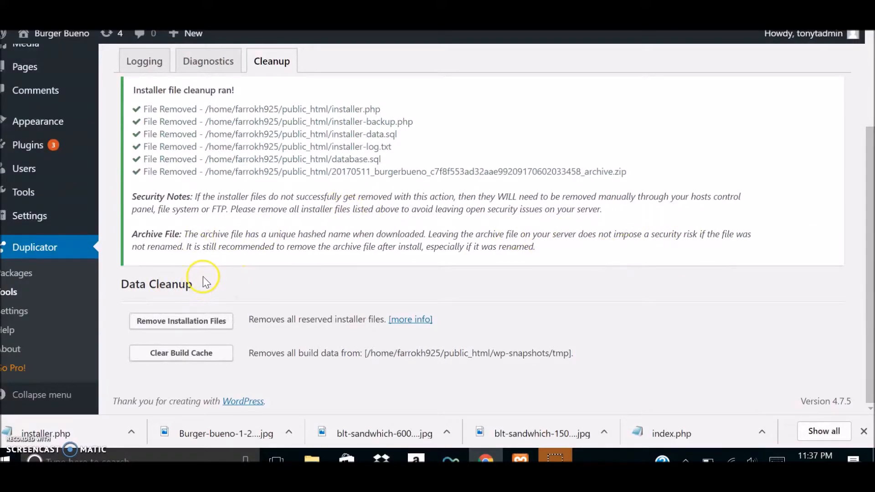
{"action": "scroll", "coordinate": [243, 274], "scroll_direction": "up", "scroll_amount": 2}
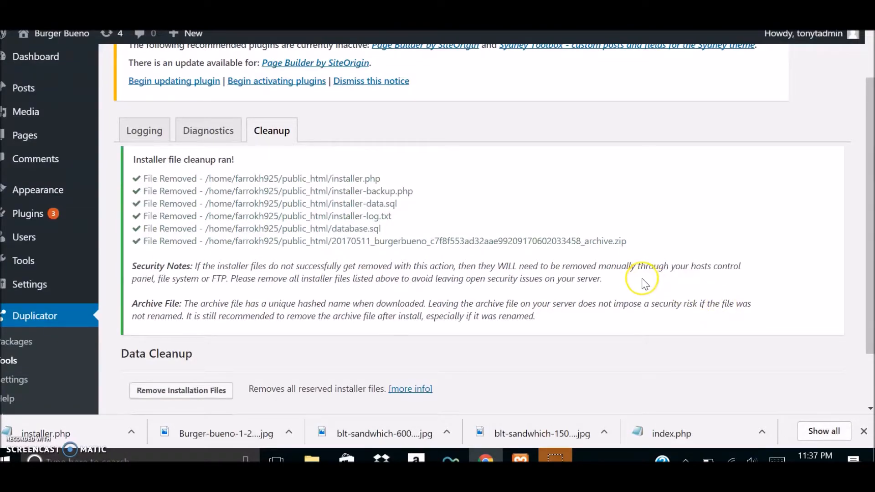
{"action": "scroll", "coordinate": [641, 283], "scroll_direction": "up", "scroll_amount": 2}
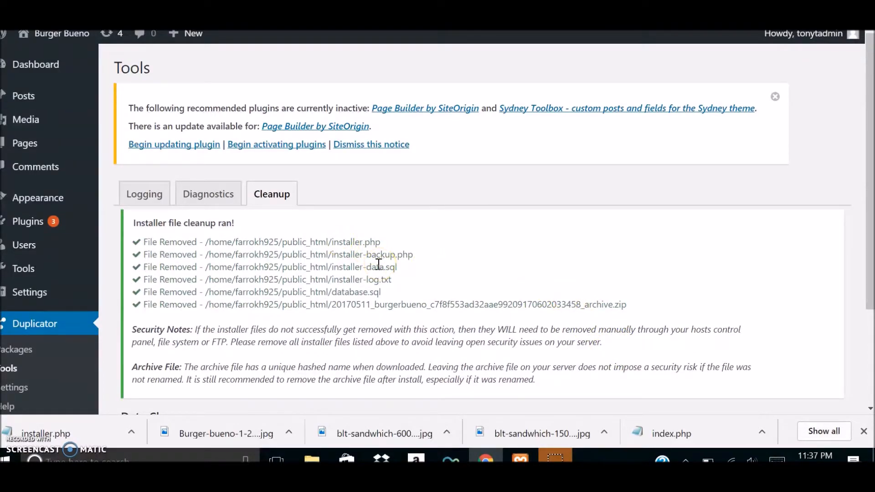
{"action": "scroll", "coordinate": [360, 263], "scroll_direction": "down", "scroll_amount": 3}
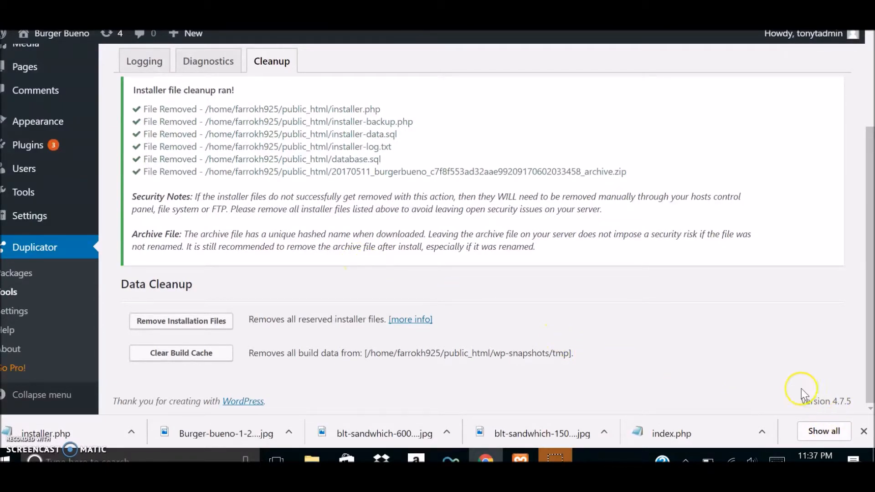
Open the live site at burgerbueno.com in a new browser tab.
{"action": "left_click", "coordinate": [270, 258]}
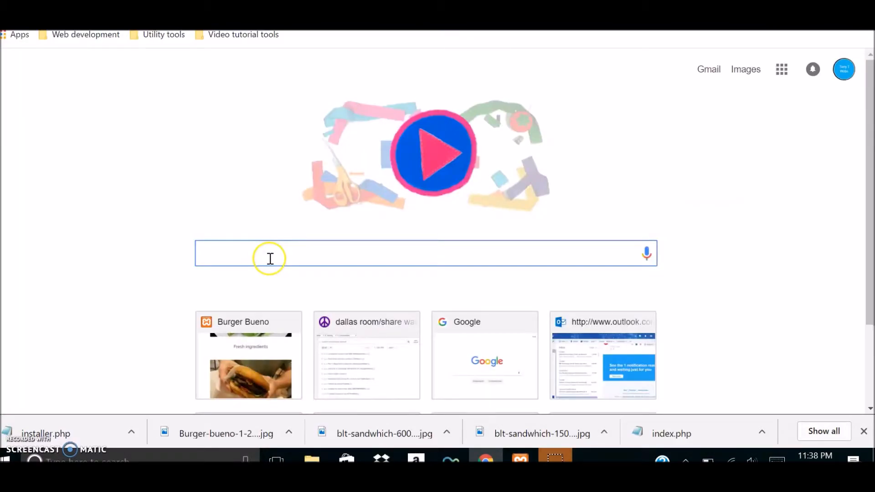
{"action": "type", "text": "bur"}
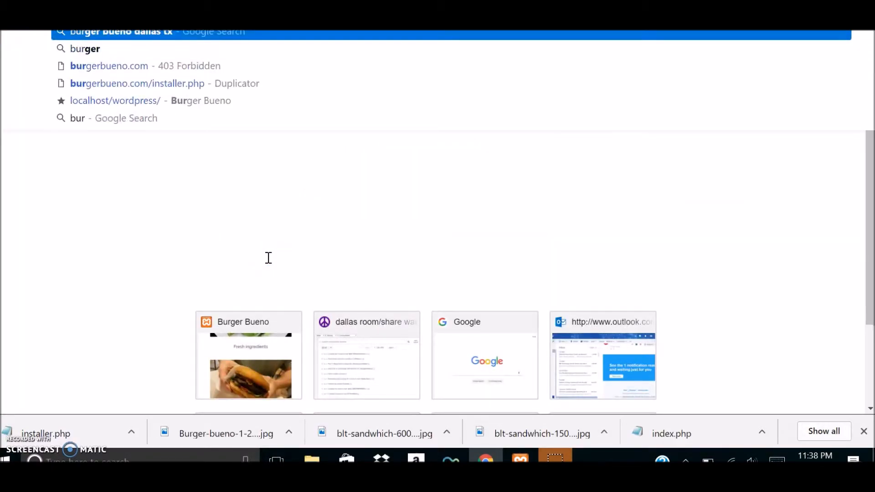
{"action": "left_click", "coordinate": [289, 39]}
{"action": "key", "text": "BackSpace"}
{"action": "key", "text": "BackSpace"}
{"action": "key", "text": "BackSpace"}
{"action": "key", "text": "BackSpace"}
{"action": "key", "text": "BackSpace"}
{"action": "key", "text": "BackSpace"}
{"action": "key", "text": "BackSpace"}
{"action": "key", "text": "BackSpace"}
{"action": "key", "text": "BackSpace"}
{"action": "key", "text": "BackSpace"}
{"action": "key", "text": "BackSpace"}
{"action": "key", "text": "BackSpace"}
{"action": "key", "text": "BackSpace"}
{"action": "key", "text": "BackSpace"}
{"action": "key", "text": "BackSpace"}
{"action": "key", "text": "BackSpace"}
{"action": "key", "text": "BackSpace"}
{"action": "key", "text": "BackSpace"}
{"action": "key", "text": "BackSpace"}
{"action": "key", "text": "BackSpace"}
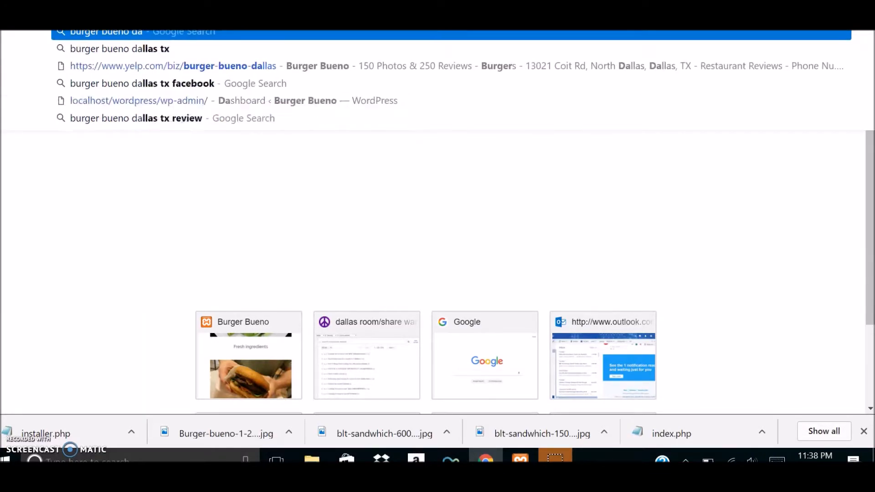
{"action": "key", "text": "BackSpace"}
{"action": "key", "text": "BackSpace"}
{"action": "type", "text": "burger"}
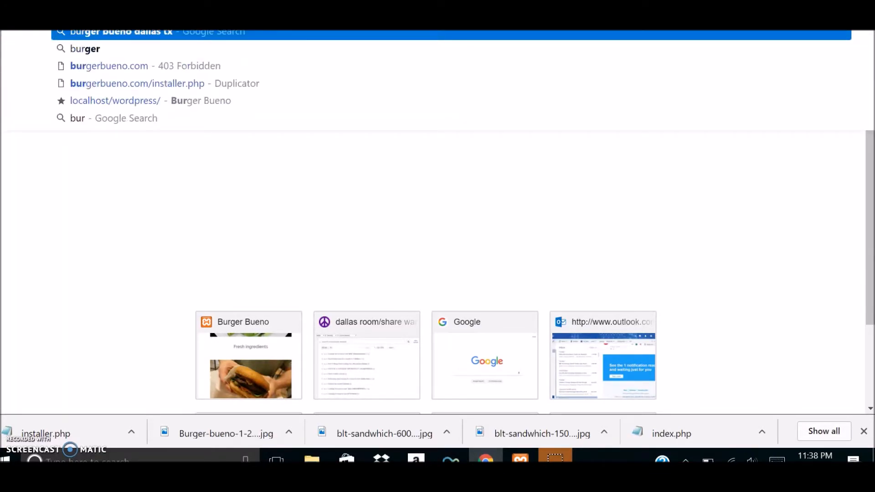
{"action": "type", "text": "bueno"}
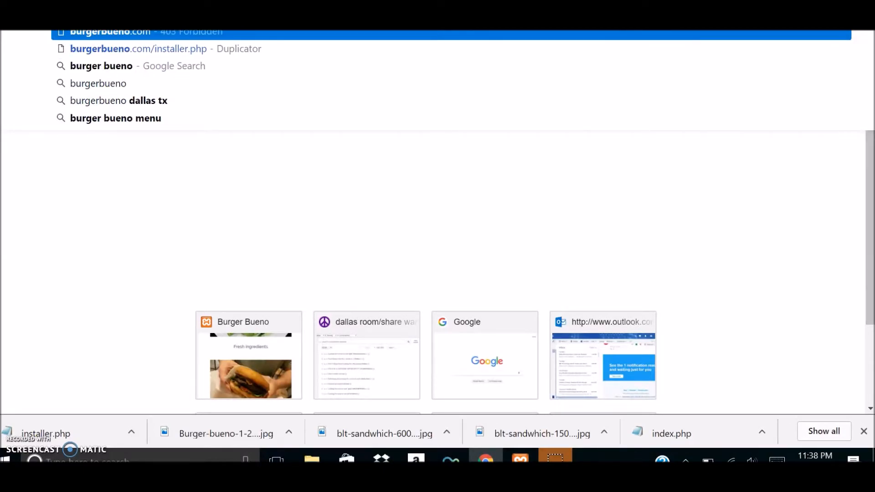
{"action": "type", "text": ".com"}
{"action": "key", "text": "Return"}
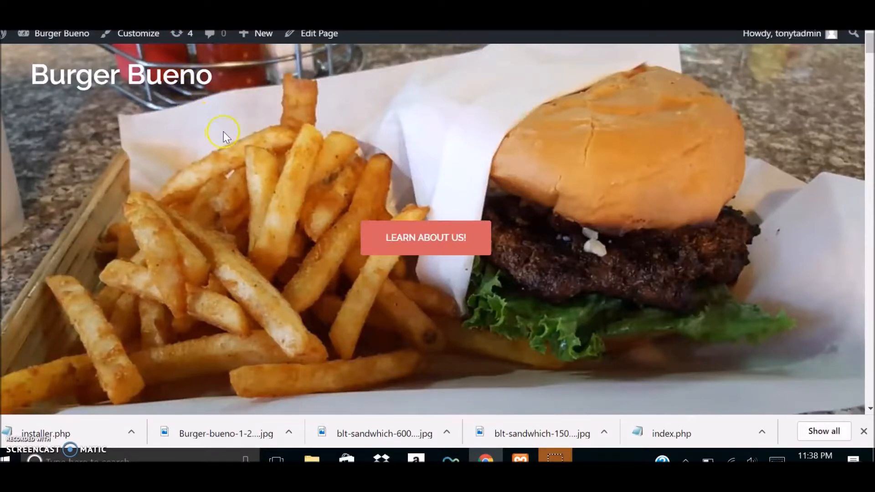
Examine the migrated homepage's header slider, testimonial section and content below to check how they display.
{"action": "scroll", "coordinate": [229, 134], "scroll_direction": "down", "scroll_amount": 5}
{"action": "scroll", "coordinate": [229, 134], "scroll_direction": "down", "scroll_amount": 8}
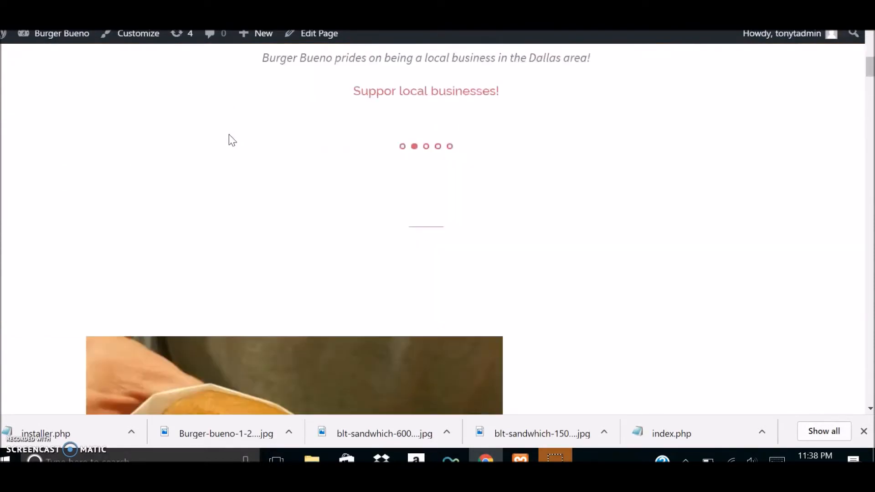
{"action": "left_click_drag", "start_coordinate": [870, 85], "coordinate": [870, 57]}
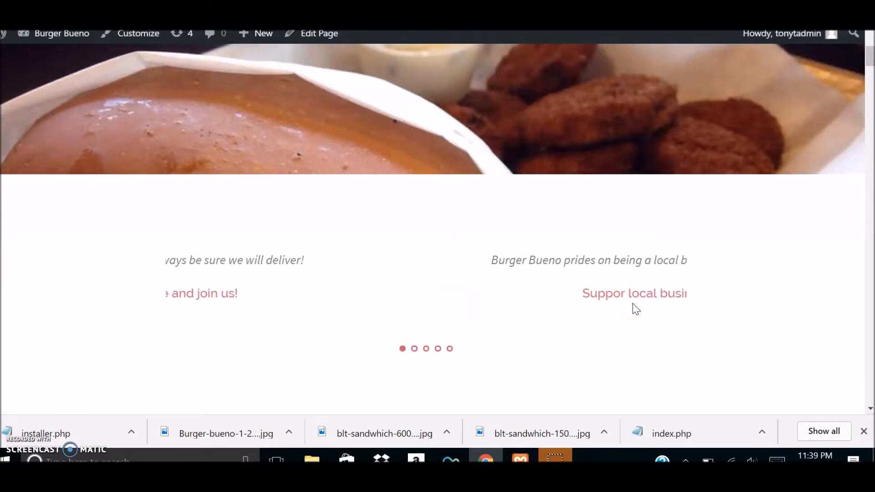
{"action": "scroll", "coordinate": [430, 278], "scroll_direction": "up", "scroll_amount": 5}
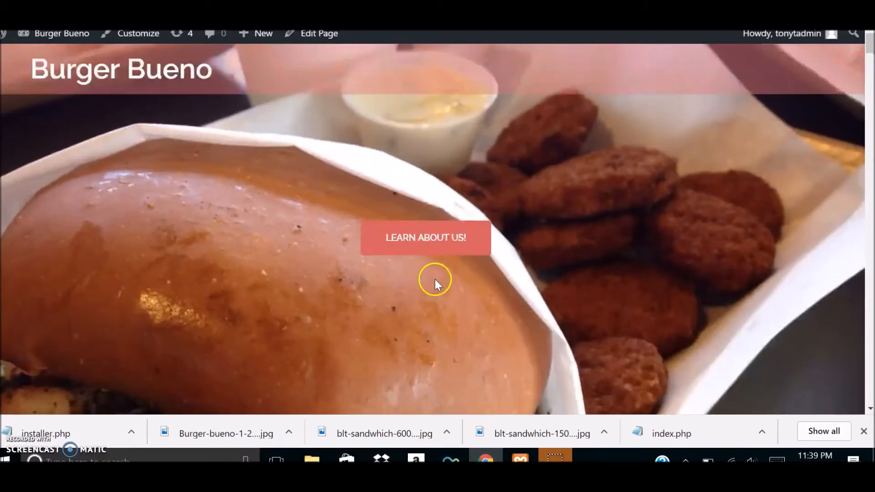
{"action": "scroll", "coordinate": [499, 283], "scroll_direction": "down", "scroll_amount": 5}
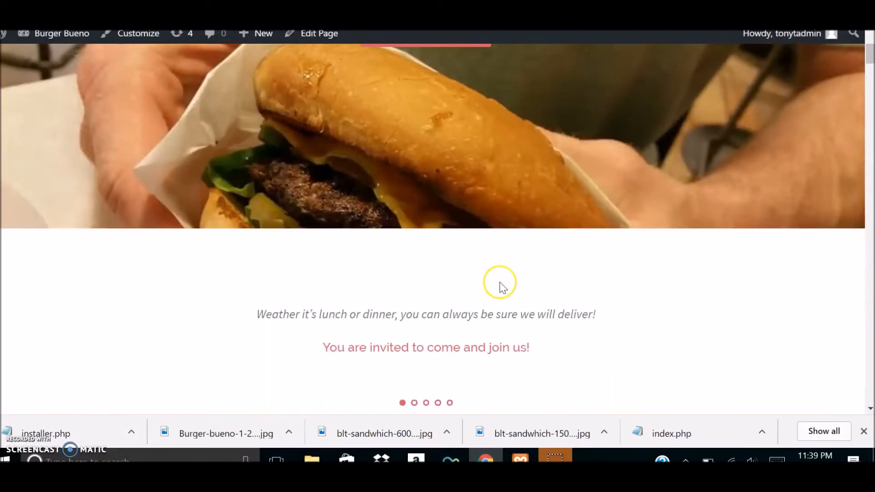
{"action": "scroll", "coordinate": [497, 285], "scroll_direction": "down", "scroll_amount": 7}
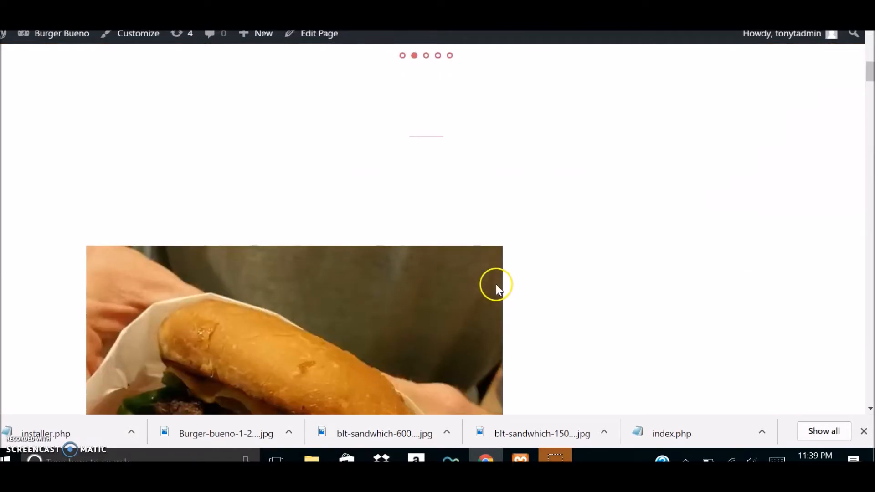
{"action": "scroll", "coordinate": [428, 210], "scroll_direction": "up", "scroll_amount": 10}
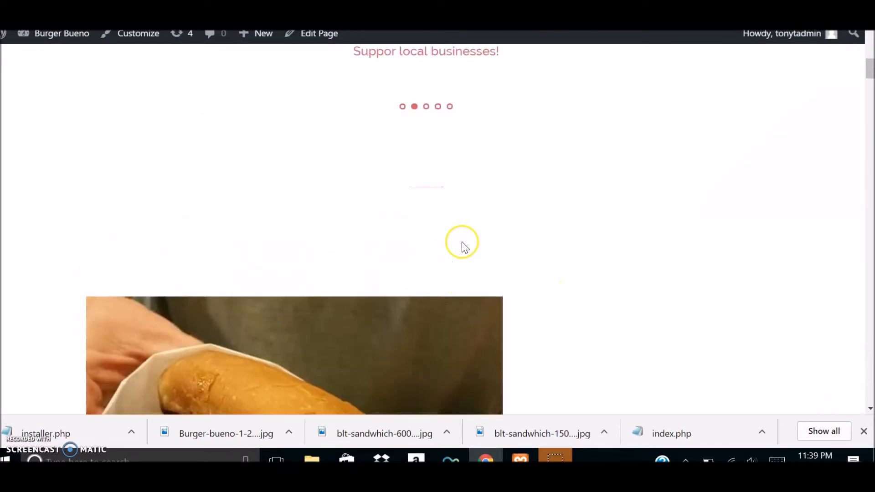
{"action": "scroll", "coordinate": [460, 254], "scroll_direction": "up", "scroll_amount": 3}
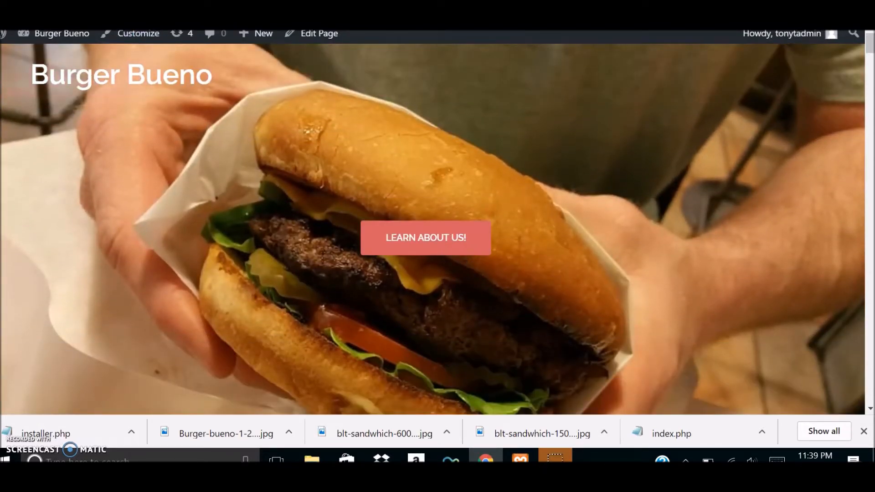
Go from the live homepage to the WordPress dashboard and open the list of installed plugins.
{"action": "mouse_move", "coordinate": [41, 35]}
{"action": "left_click", "coordinate": [43, 57]}
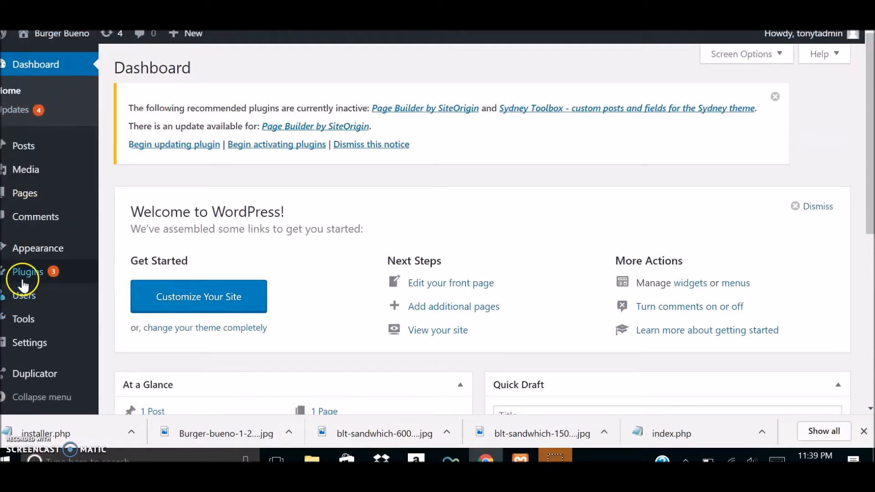
{"action": "left_click", "coordinate": [28, 273]}
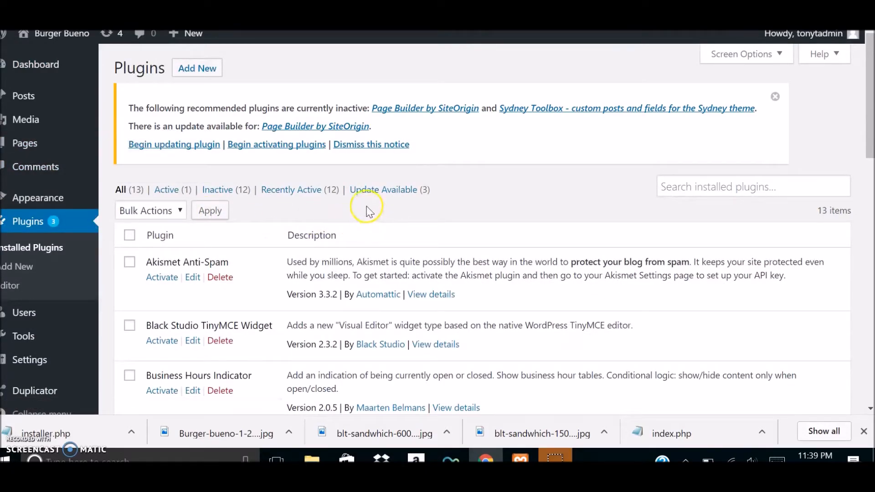
Select every inactive plugin from Akismet Anti-Spam to WordPress Database Reset, excluding Duplicator, and apply the Activate bulk action to them.
{"action": "scroll", "coordinate": [359, 196], "scroll_direction": "down", "scroll_amount": 2}
{"action": "scroll", "coordinate": [358, 195], "scroll_direction": "down", "scroll_amount": 2}
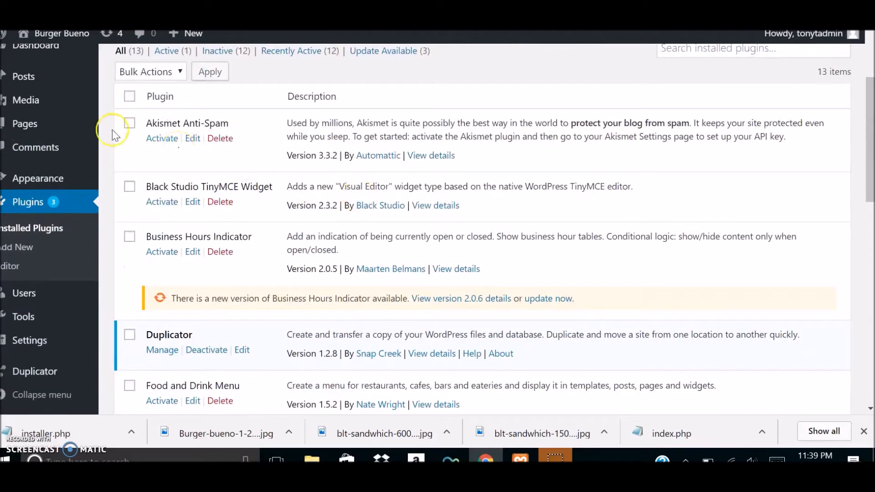
{"action": "left_click", "coordinate": [130, 124]}
{"action": "left_click", "coordinate": [129, 187]}
{"action": "left_click", "coordinate": [129, 238]}
{"action": "scroll", "coordinate": [364, 200], "scroll_direction": "down", "scroll_amount": 3}
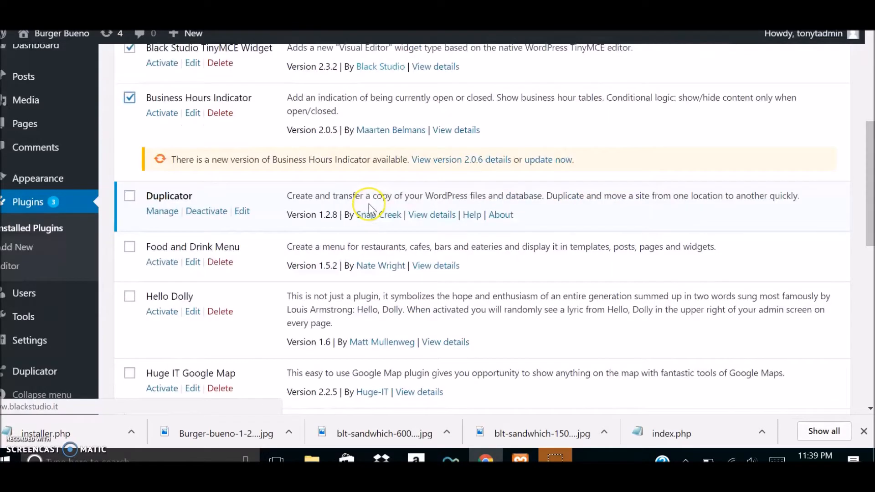
{"action": "left_click", "coordinate": [129, 246]}
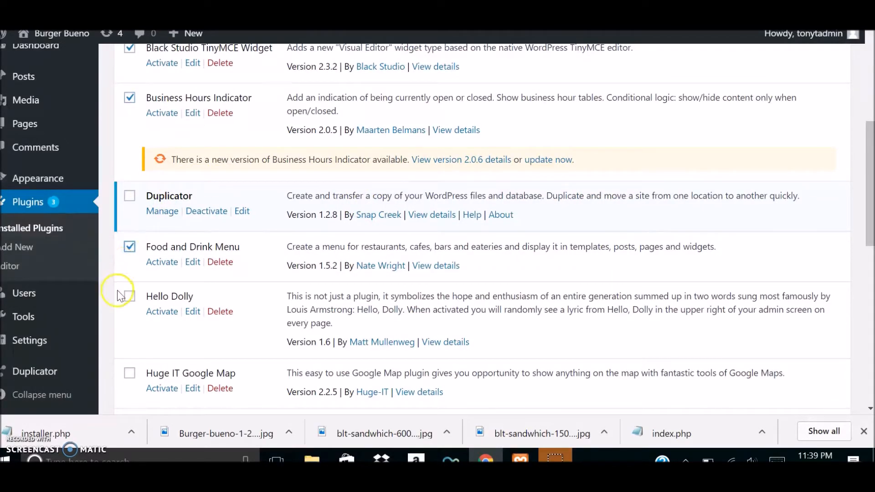
{"action": "left_click", "coordinate": [129, 298]}
{"action": "scroll", "coordinate": [129, 299], "scroll_direction": "down", "scroll_amount": 3}
{"action": "left_click", "coordinate": [130, 241]}
{"action": "left_click", "coordinate": [130, 285]}
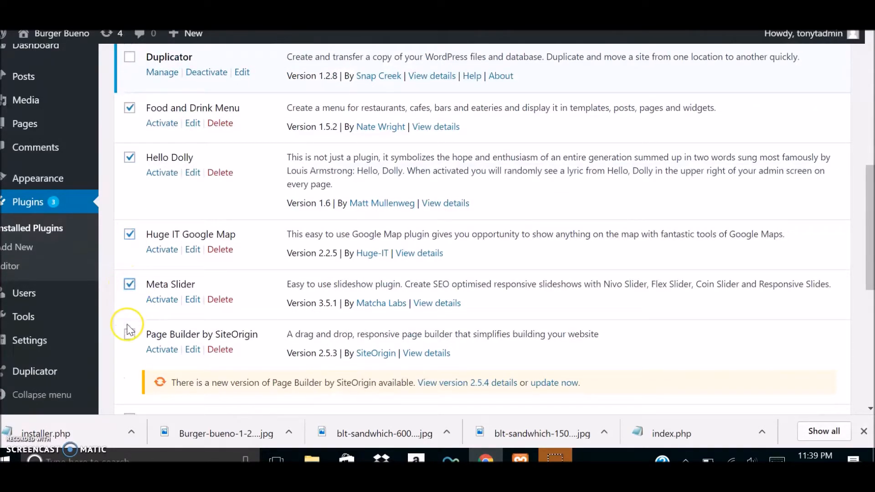
{"action": "left_click", "coordinate": [129, 336]}
{"action": "scroll", "coordinate": [220, 248], "scroll_direction": "down", "scroll_amount": 4}
{"action": "left_click", "coordinate": [130, 212]}
{"action": "left_click", "coordinate": [130, 260]}
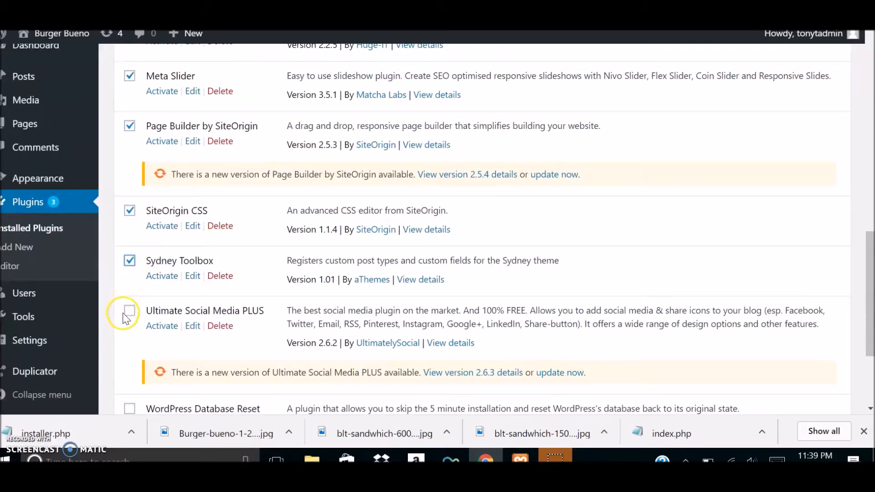
{"action": "left_click", "coordinate": [129, 310]}
{"action": "scroll", "coordinate": [147, 303], "scroll_direction": "down", "scroll_amount": 3}
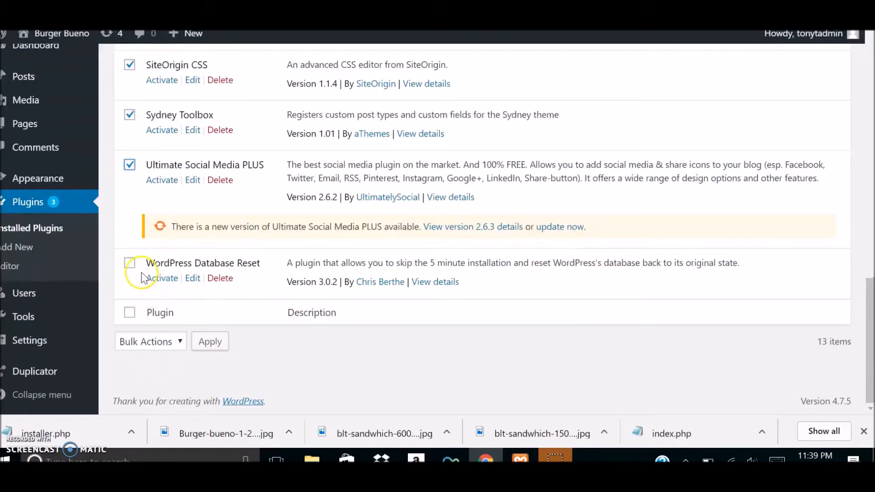
{"action": "left_click", "coordinate": [129, 264]}
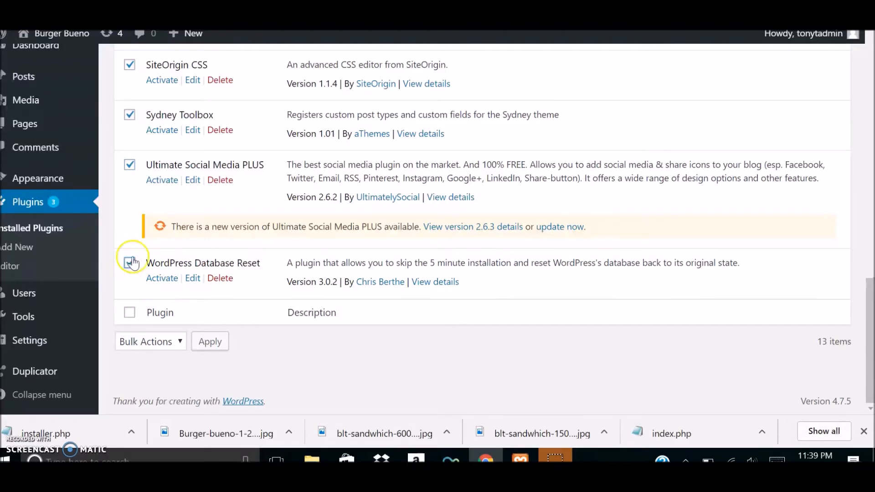
{"action": "scroll", "coordinate": [396, 164], "scroll_direction": "up", "scroll_amount": 7}
{"action": "scroll", "coordinate": [273, 167], "scroll_direction": "up", "scroll_amount": 7}
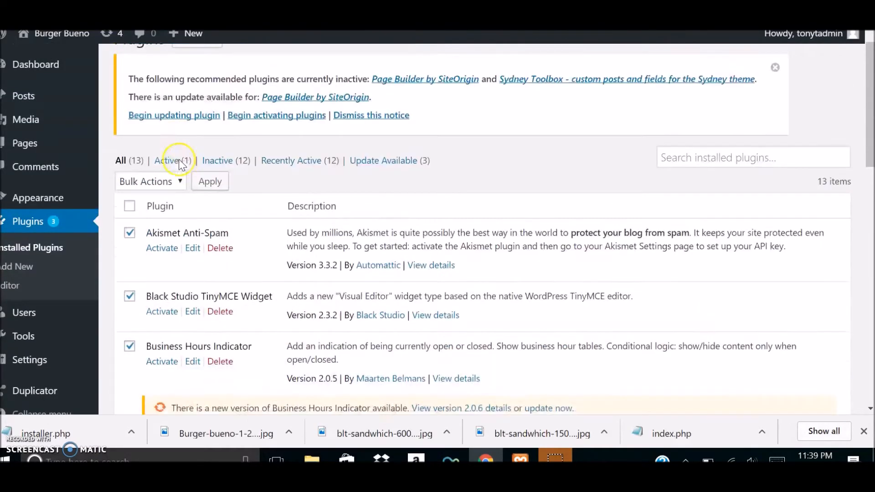
{"action": "left_click", "coordinate": [164, 215]}
{"action": "left_click", "coordinate": [155, 240]}
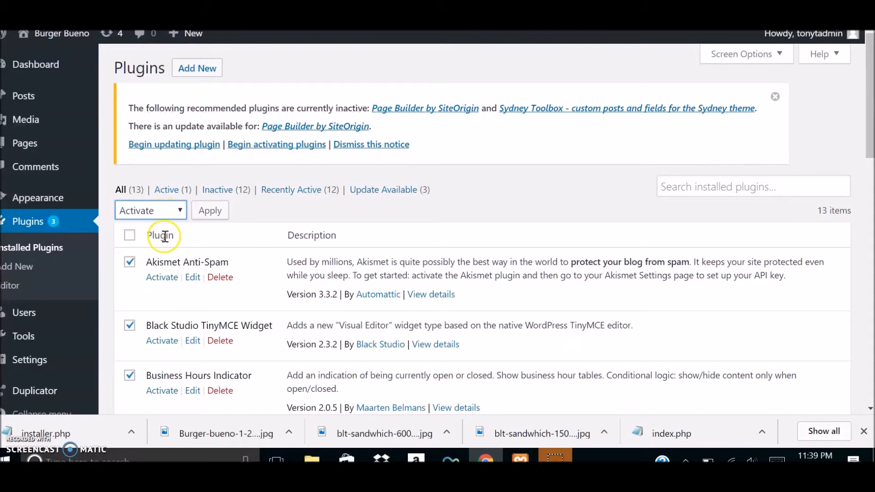
{"action": "left_click", "coordinate": [210, 210]}
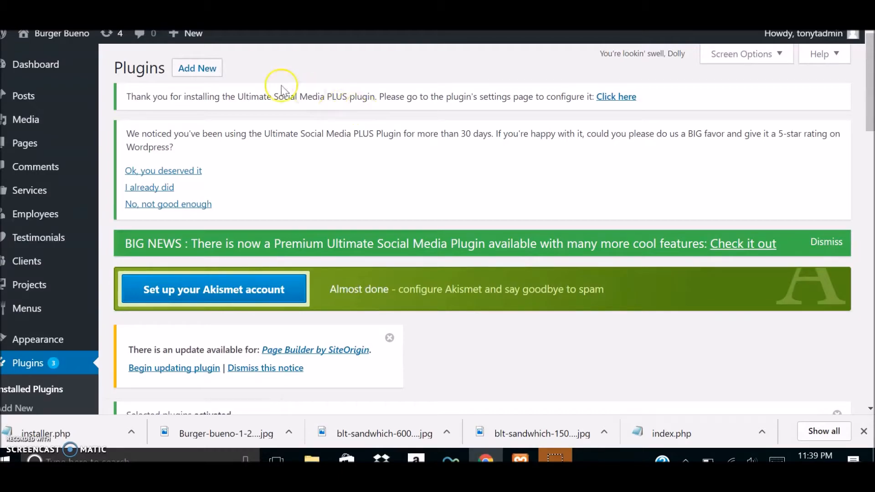
Check that the plugins are activated, then visit the live site and examine the homepage's header and Burgers and Sandwiches menu section.
{"action": "scroll", "coordinate": [293, 220], "scroll_direction": "down", "scroll_amount": 6}
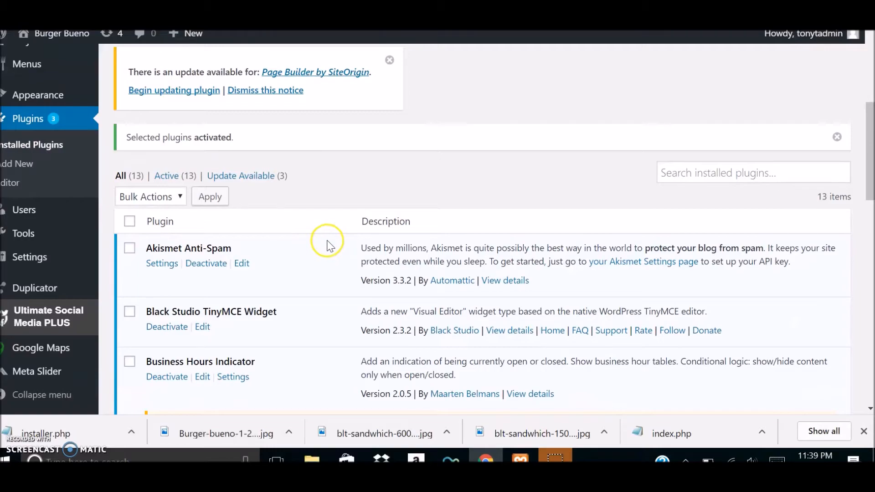
{"action": "scroll", "coordinate": [319, 234], "scroll_direction": "up", "scroll_amount": 6}
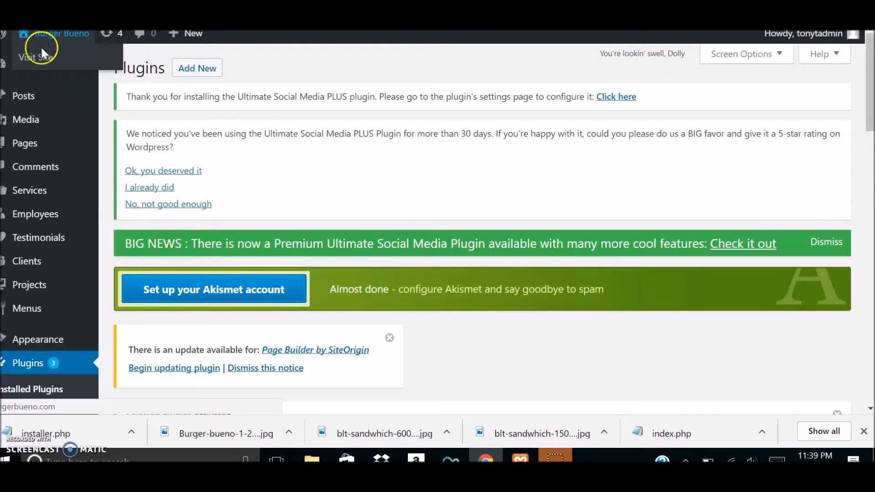
{"action": "left_click", "coordinate": [39, 56]}
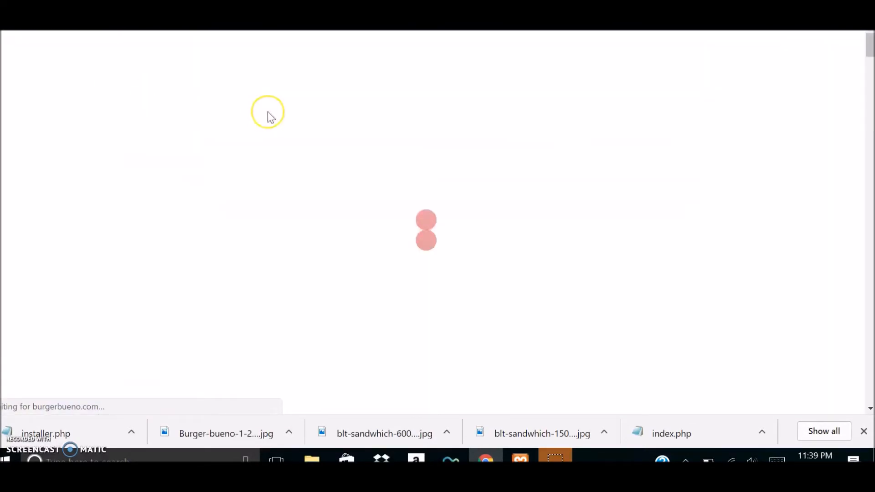
{"action": "scroll", "coordinate": [237, 207], "scroll_direction": "down", "scroll_amount": 8}
{"action": "scroll", "coordinate": [237, 208], "scroll_direction": "down", "scroll_amount": 7}
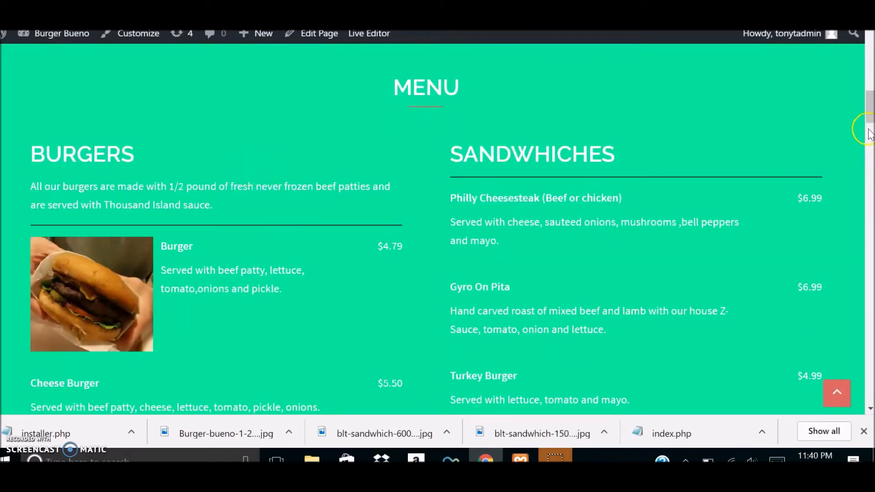
{"action": "left_click_drag", "start_coordinate": [868, 127], "coordinate": [868, 53]}
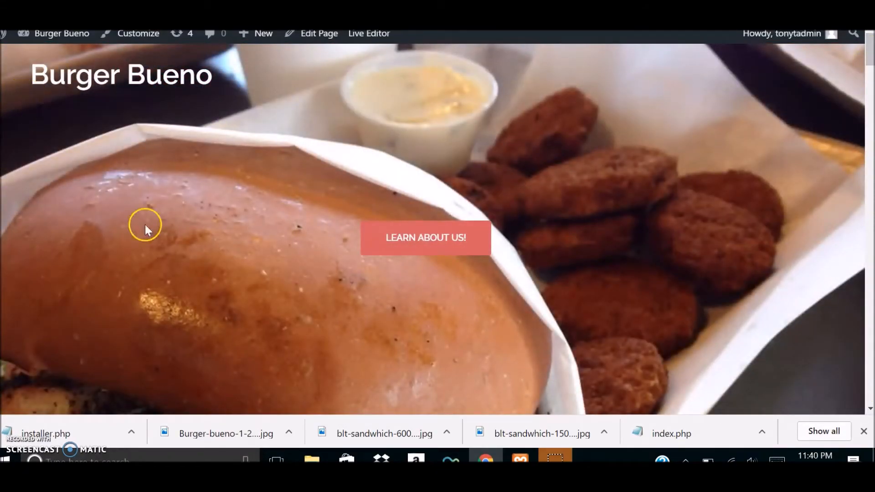
{"action": "scroll", "coordinate": [155, 235], "scroll_direction": "down", "scroll_amount": 3}
{"action": "scroll", "coordinate": [177, 241], "scroll_direction": "up", "scroll_amount": 3}
In the theme customizer's General settings, set the page wrapper top padding to 60, publish the settings and close the customizer.
{"action": "left_click", "coordinate": [123, 45]}
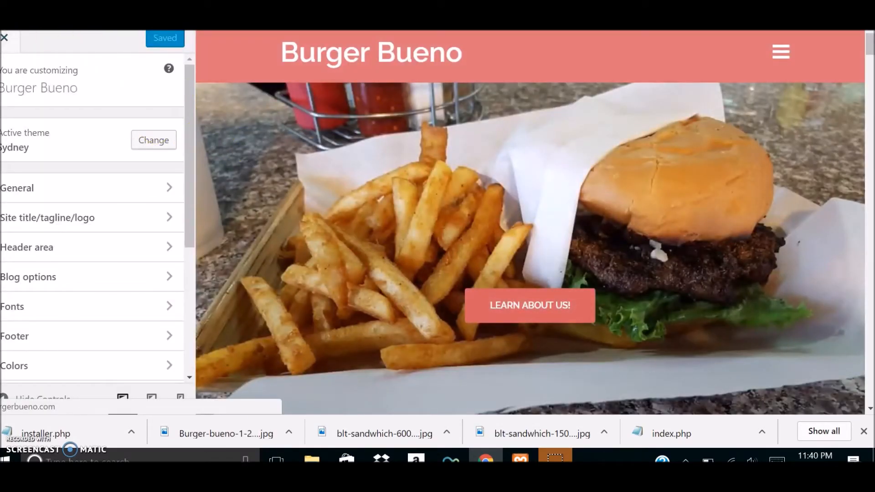
{"action": "left_click", "coordinate": [76, 194]}
{"action": "left_click", "coordinate": [79, 178]}
{"action": "left_click", "coordinate": [179, 177]}
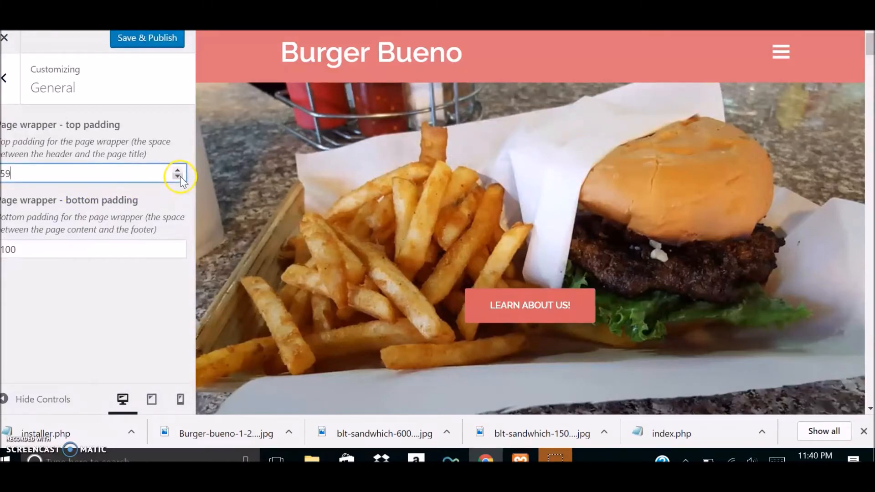
{"action": "left_click", "coordinate": [178, 170]}
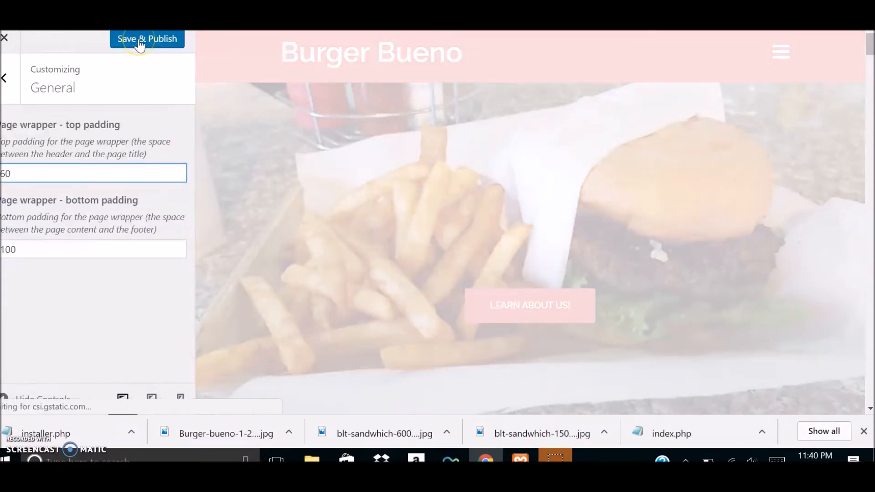
{"action": "left_click", "coordinate": [140, 42]}
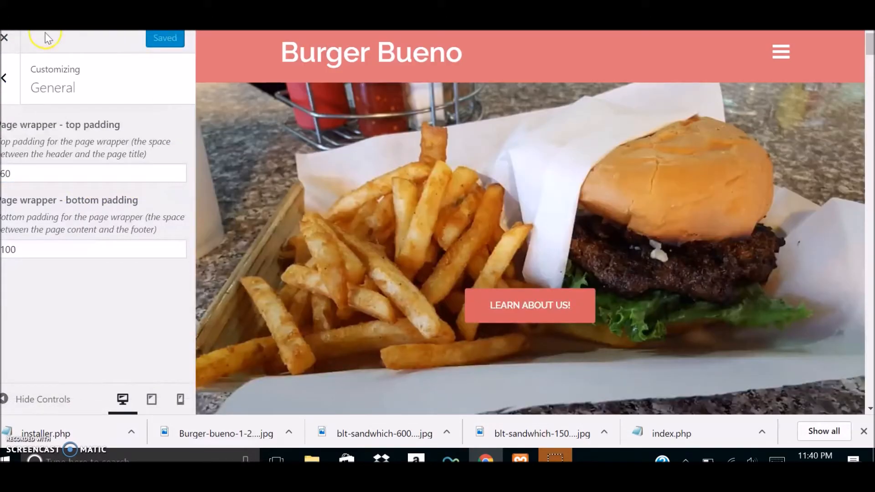
{"action": "left_click", "coordinate": [6, 37]}
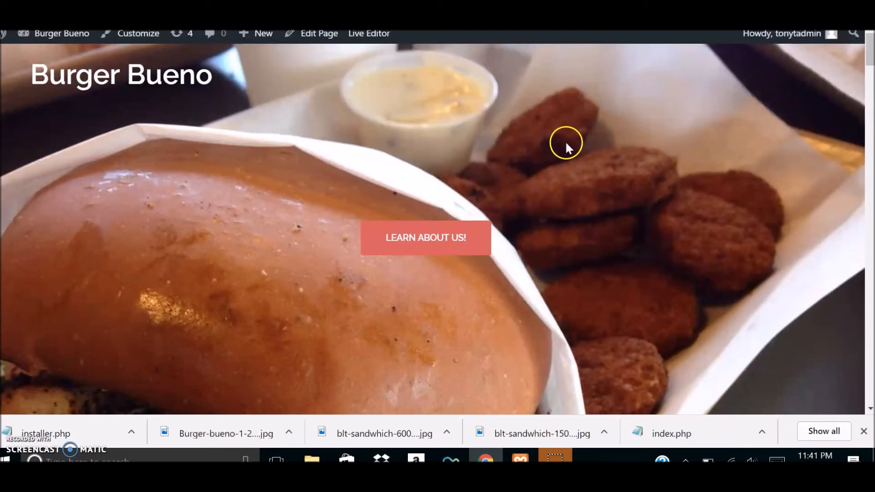
Look through the live homepage down to the contact section and footer, and return to the invitation text above the menu.
{"action": "left_click_drag", "start_coordinate": [868, 56], "coordinate": [869, 408]}
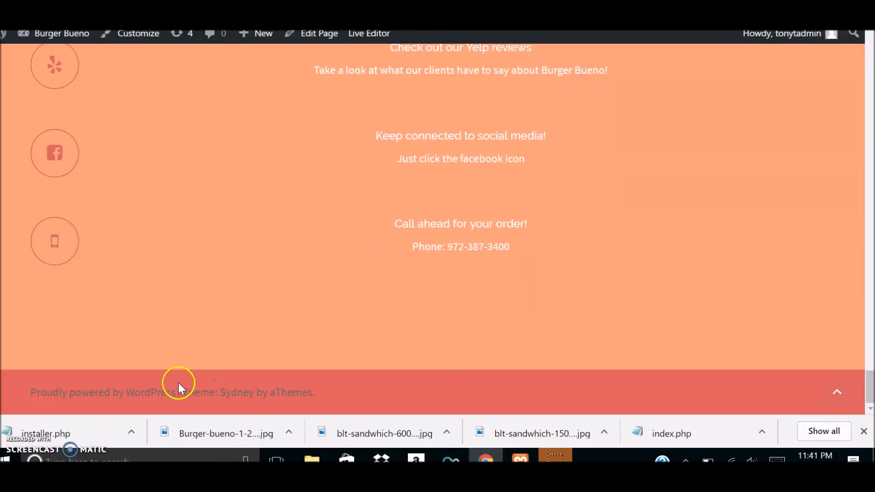
{"action": "left_click_drag", "start_coordinate": [870, 391], "coordinate": [870, 85]}
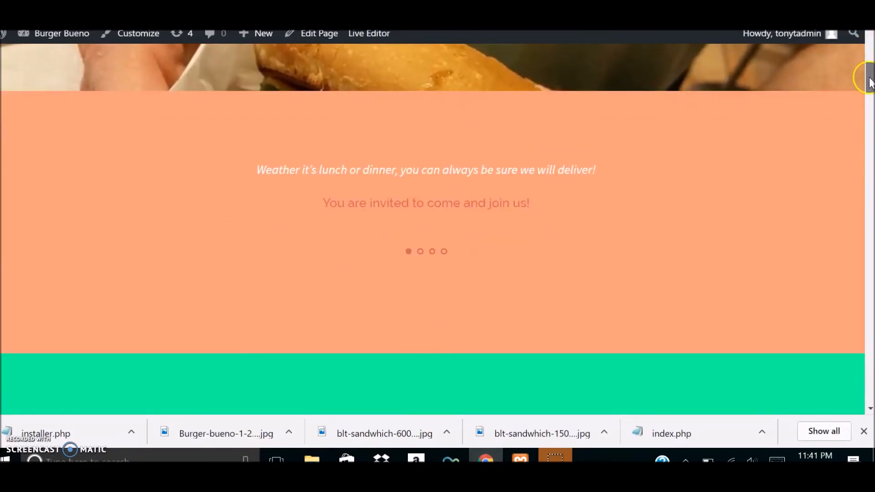